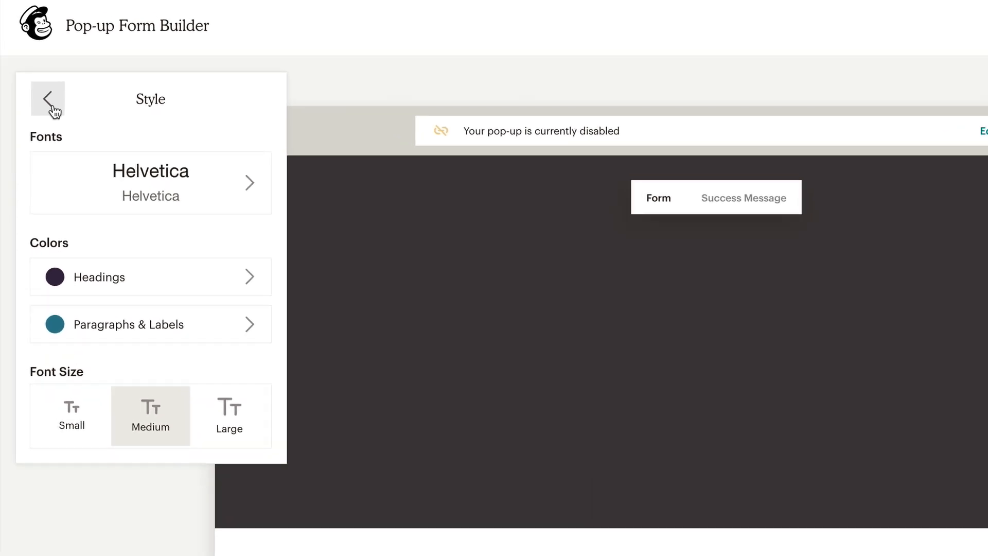
left_click(159, 274)
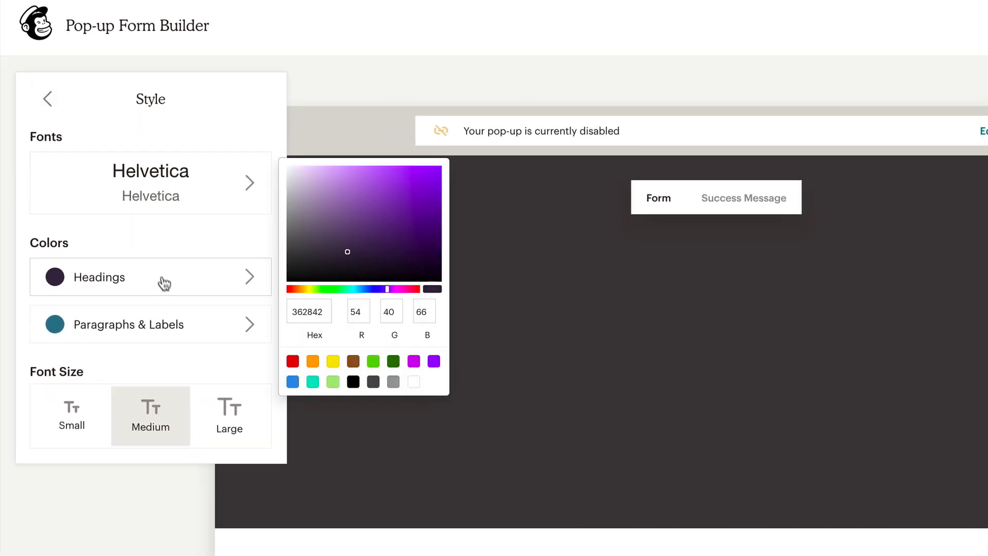
left_click(200, 334)
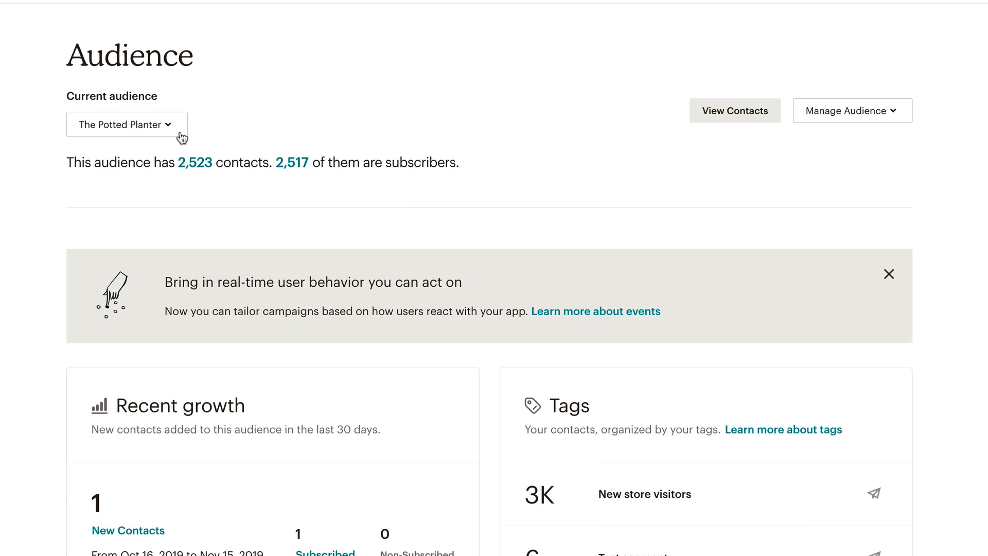
Step: Open the Subscriber pop-up builder from the signup forms of The Potted Planter audience
left_click(179, 133)
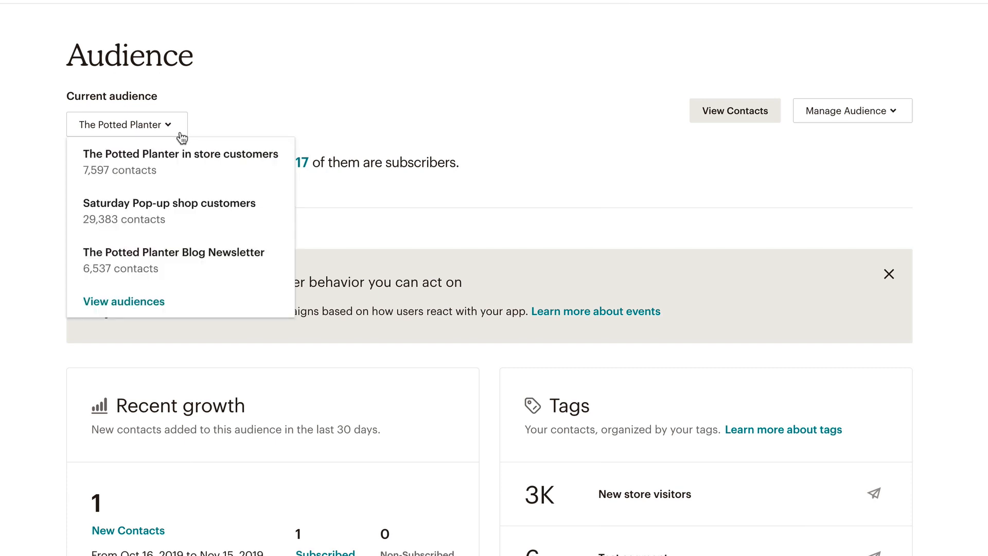
left_click(921, 137)
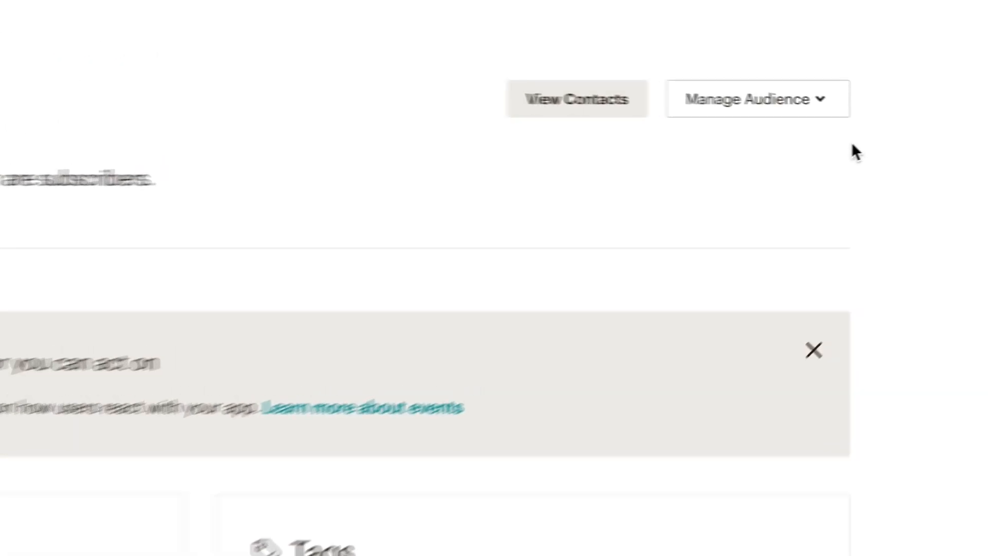
left_click(810, 114)
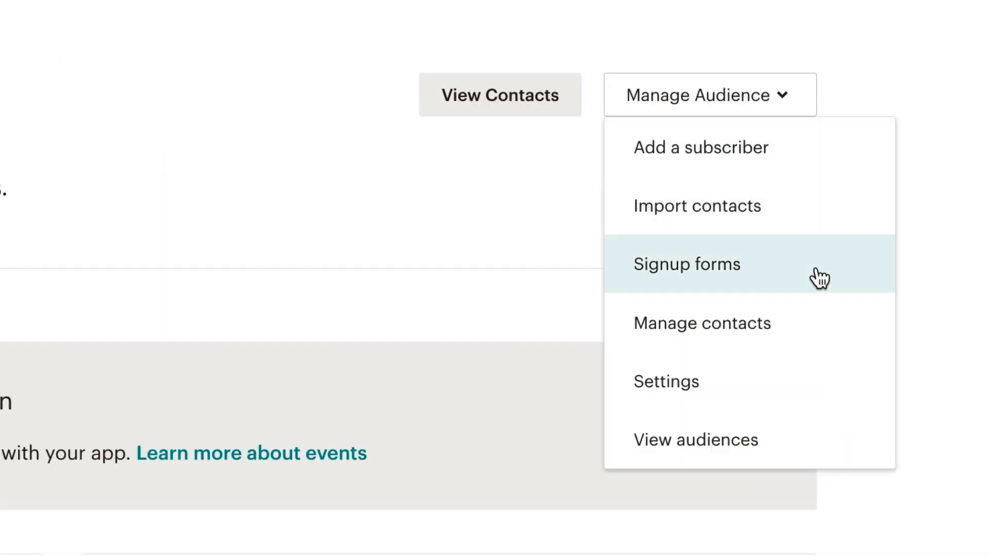
left_click(820, 278)
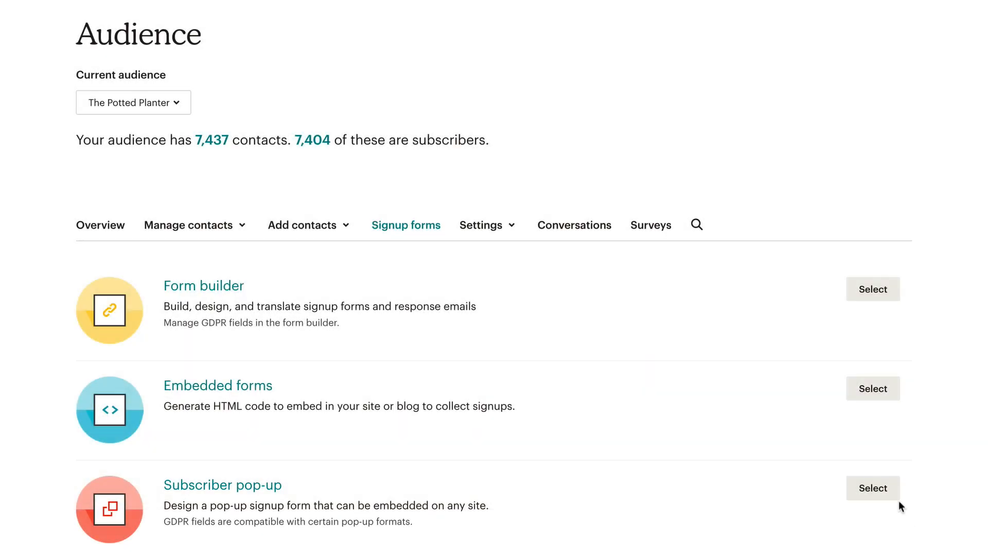
left_click(897, 498)
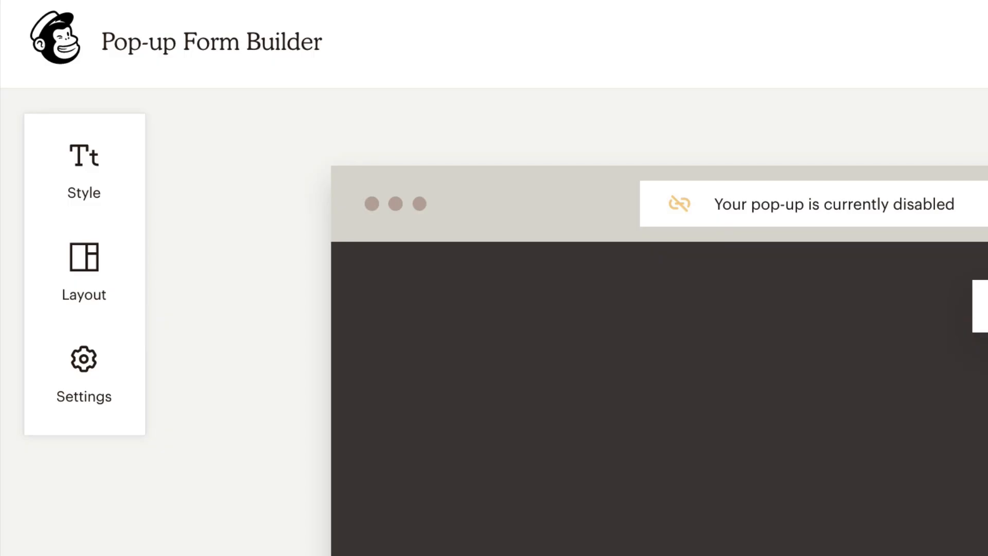
Step: Change the pop-up's headings font to Helvetica in the style options
left_click(133, 200)
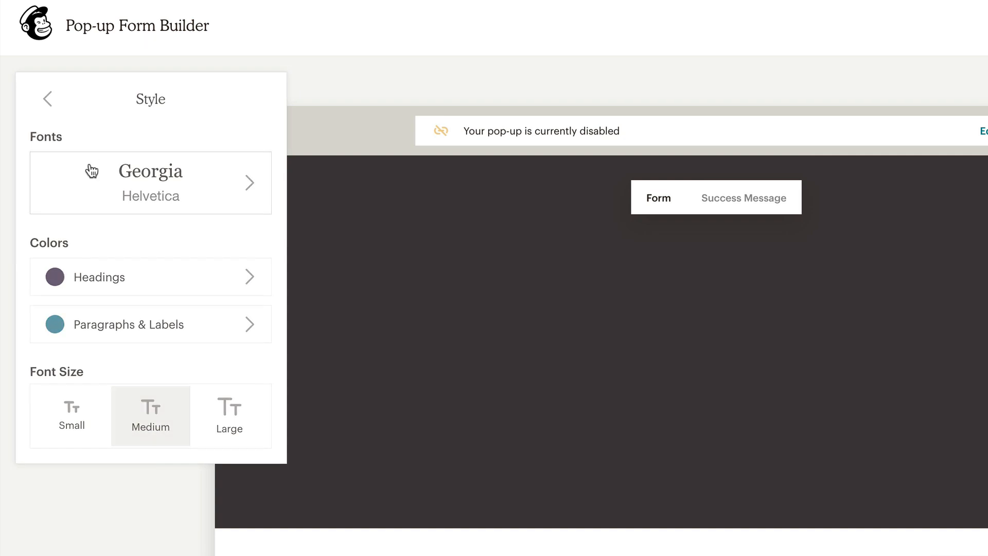
left_click(91, 170)
left_click(95, 170)
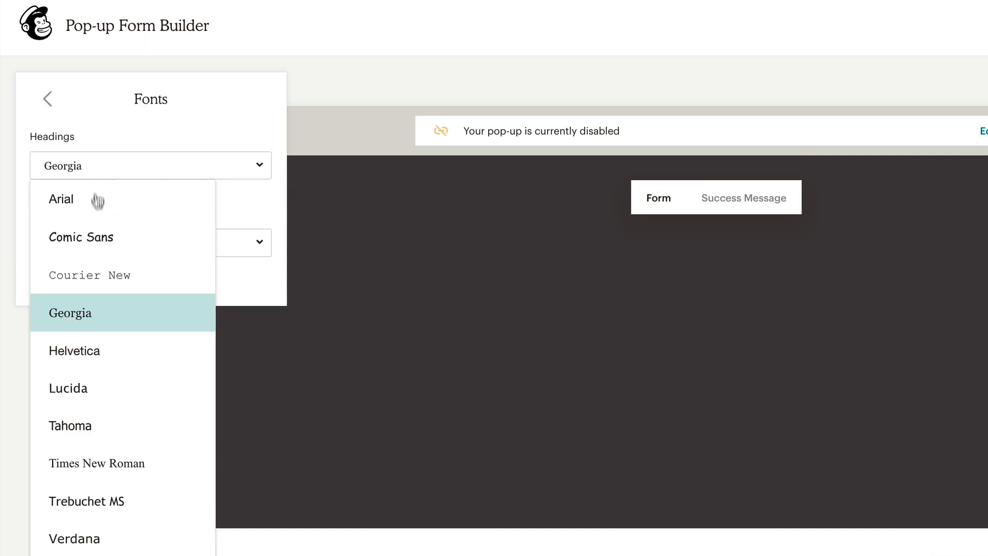
left_click(85, 350)
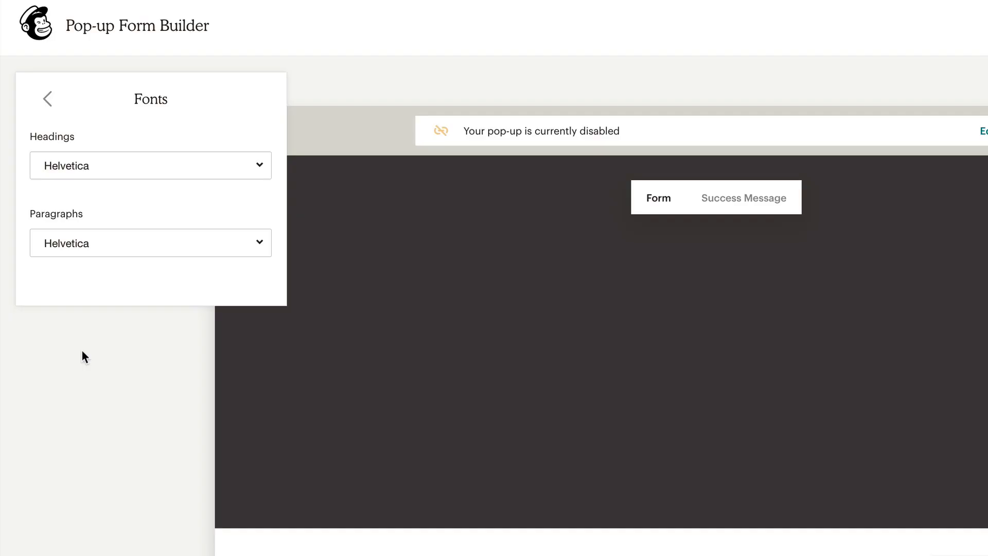
left_click(51, 107)
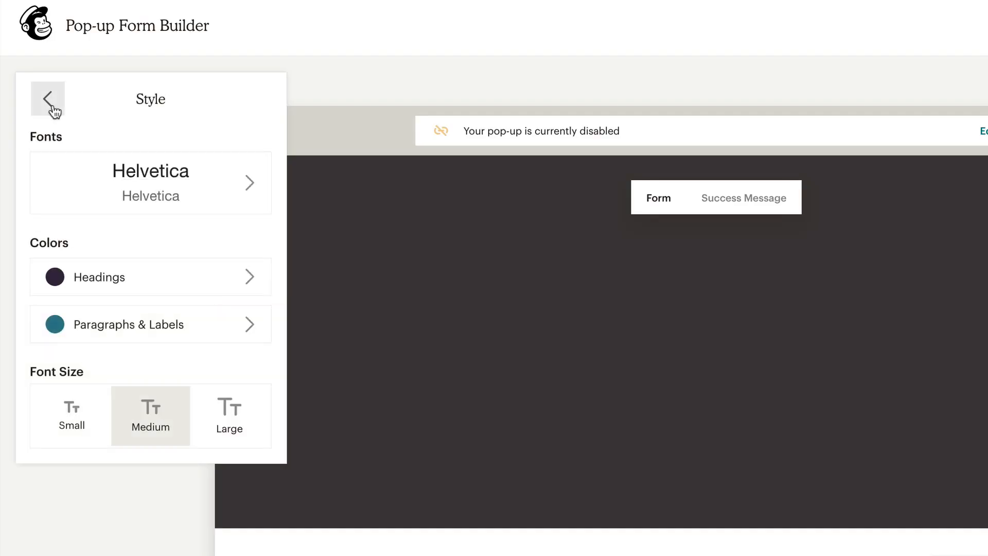
Step: Review the color choices for headings and for paragraphs and labels, and choose the Large font size
left_click(158, 273)
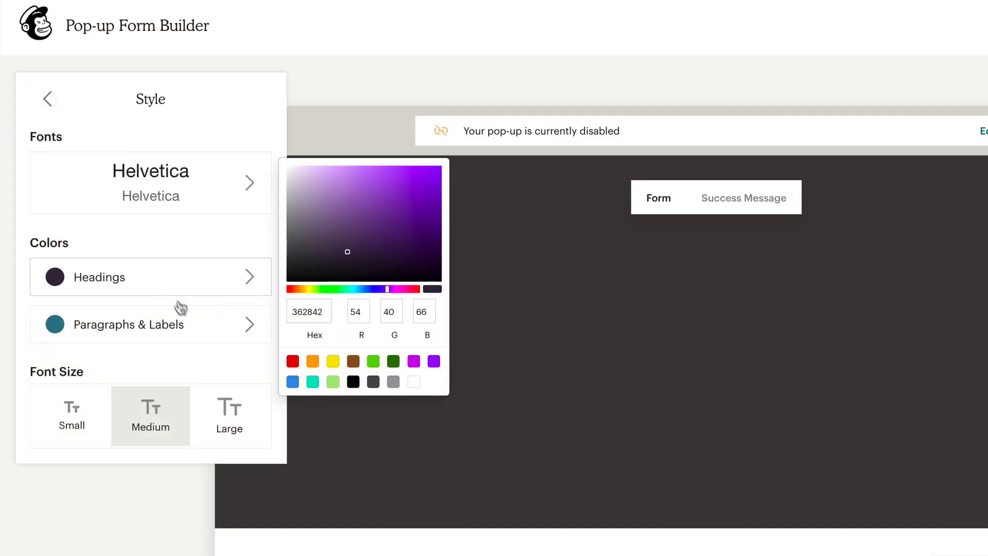
left_click(199, 335)
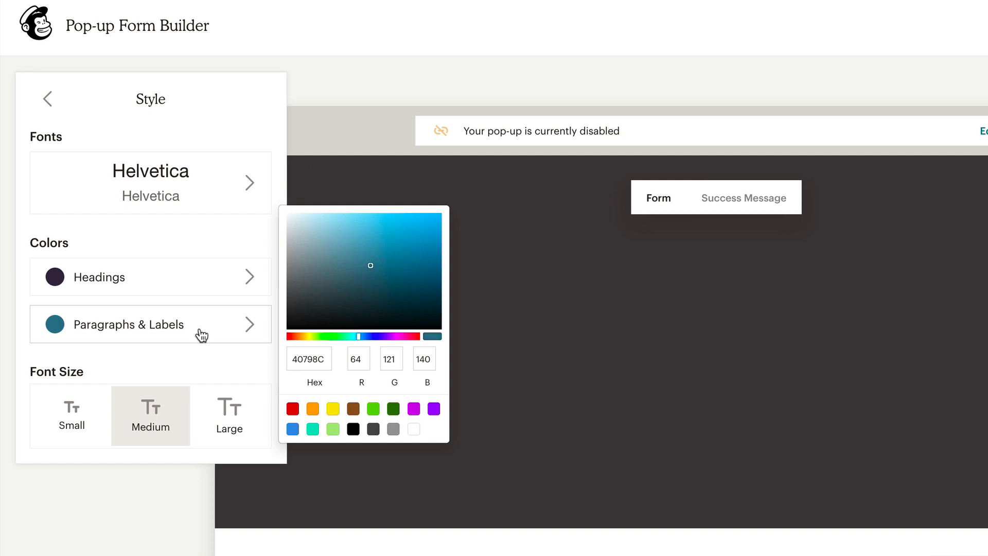
left_click(210, 405)
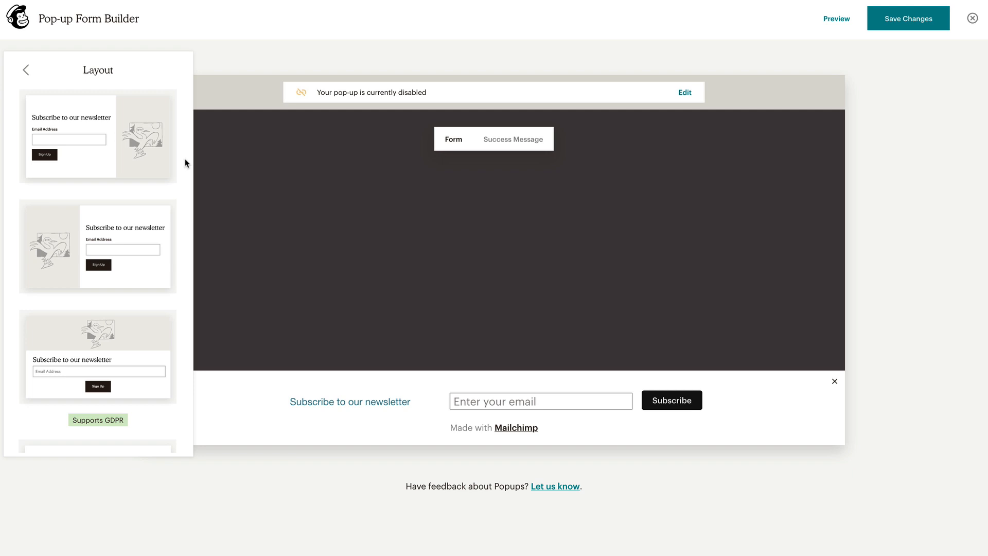
Step: Try the side-image layouts and settle on the GDPR-supporting layout with the image above the form
scroll(186, 163, "down", 5)
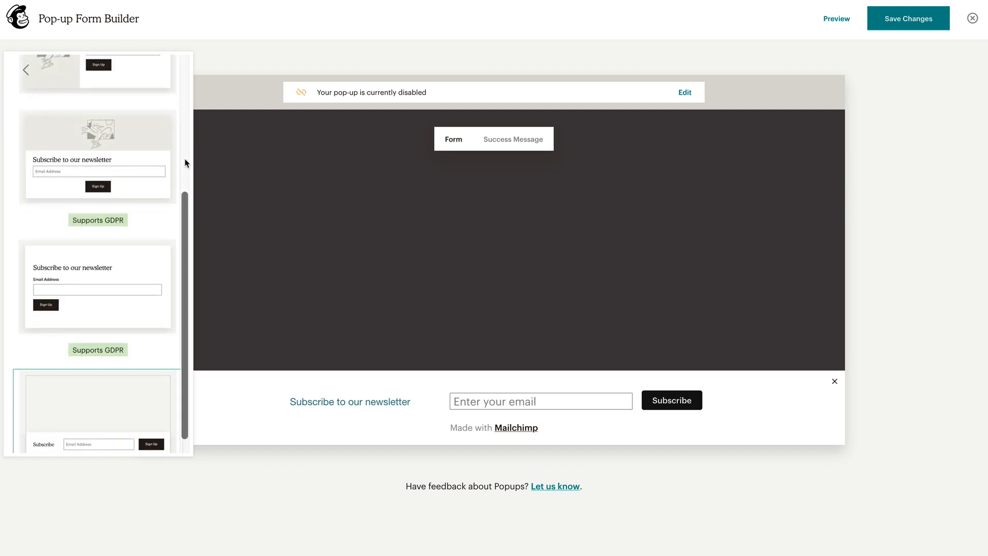
scroll(187, 163, "up", 5)
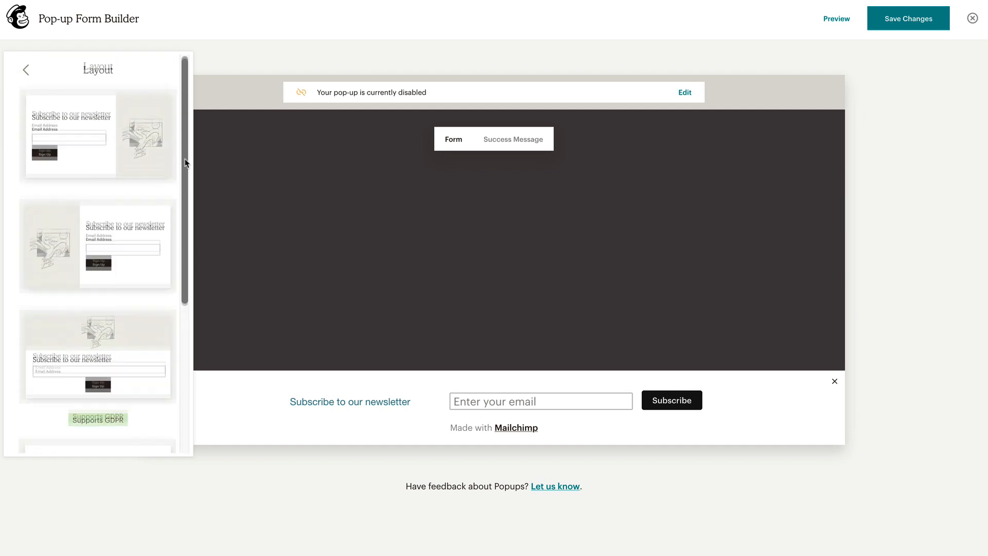
left_click(169, 164)
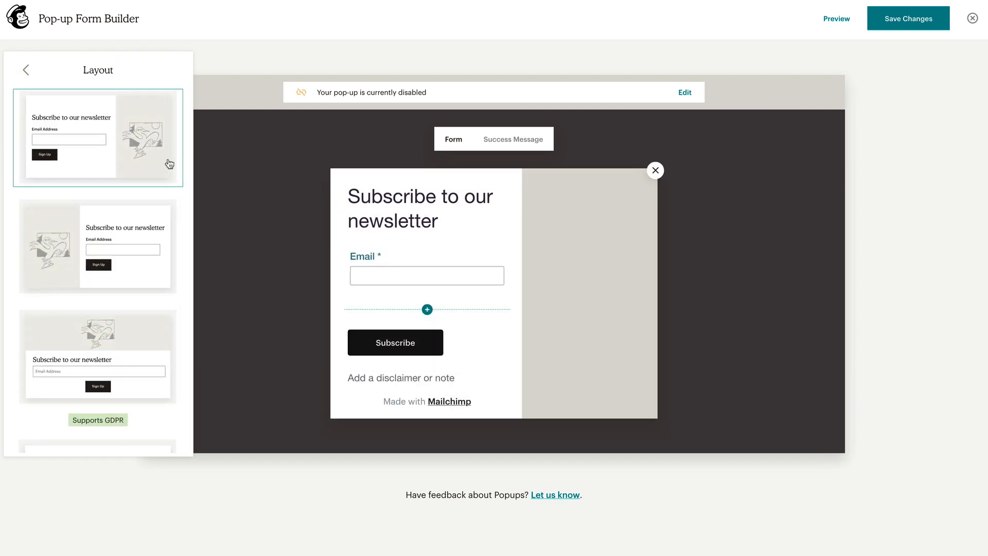
left_click(166, 211)
scroll(167, 211, "down", 5)
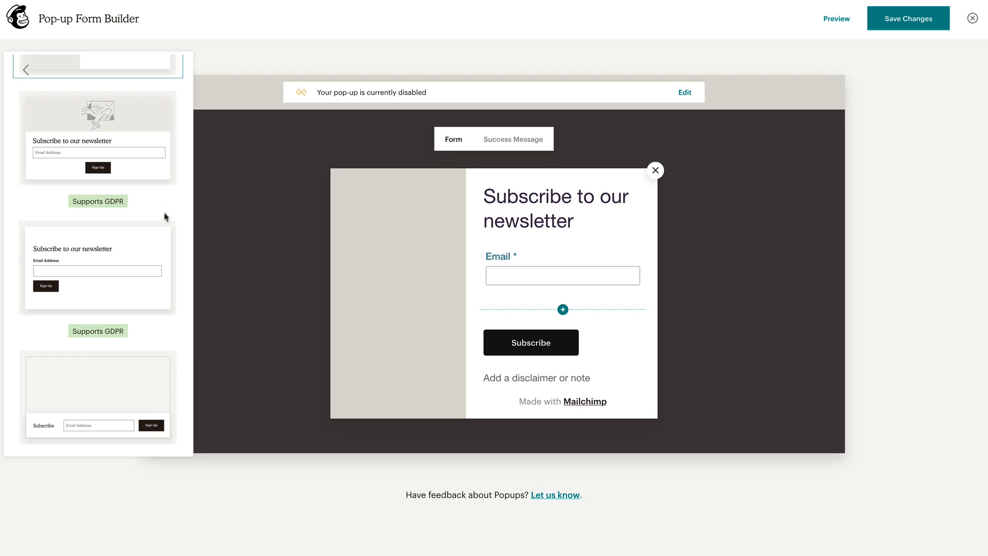
left_click(158, 237)
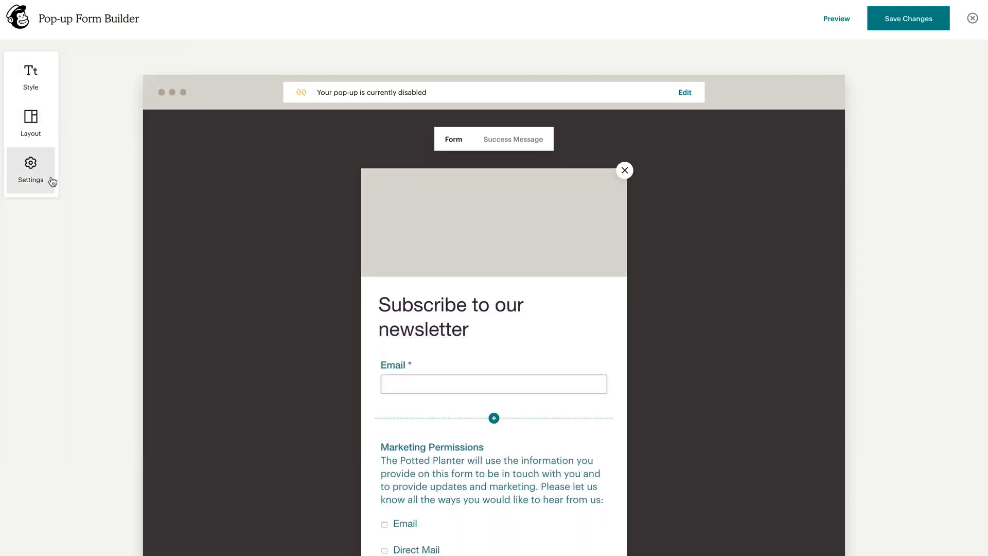
Step: Adjust the overlay opacity in the pop-up's settings to about three quarters of the range
left_click(52, 182)
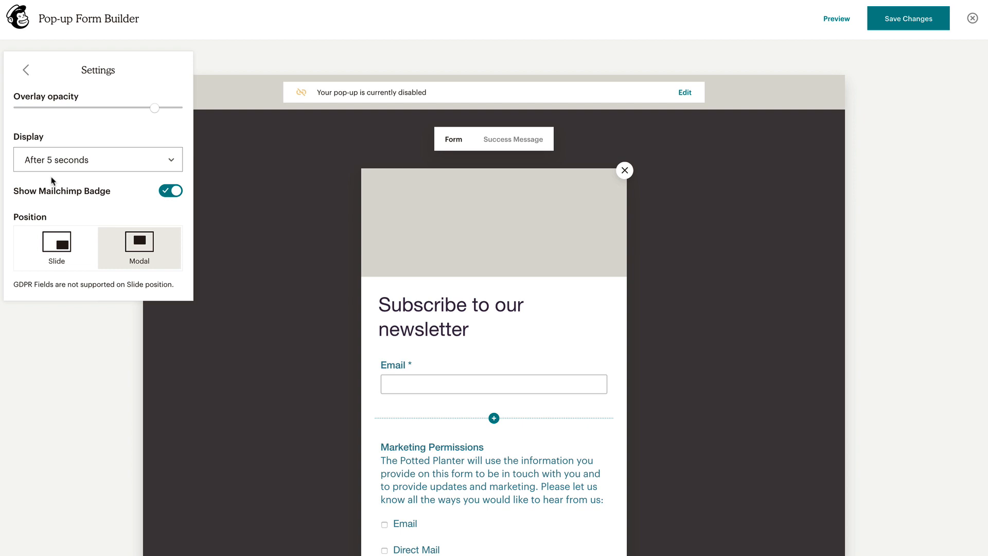
left_click(150, 108)
left_click_drag(151, 111, 59, 106)
left_click_drag(50, 108, 144, 110)
Step: Try the Immediately display timing and switch it back to After 5 seconds
left_click(159, 157)
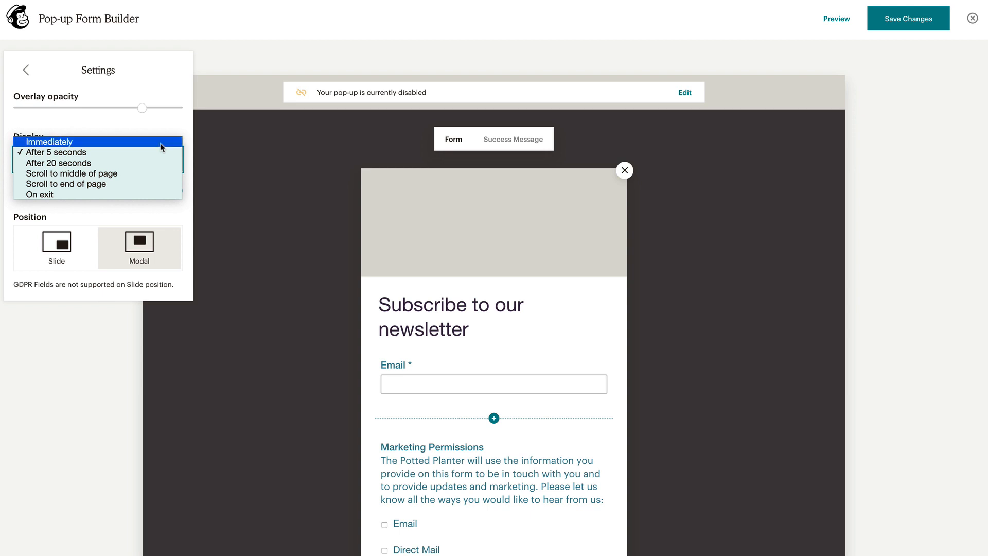
left_click(161, 147)
left_click(162, 159)
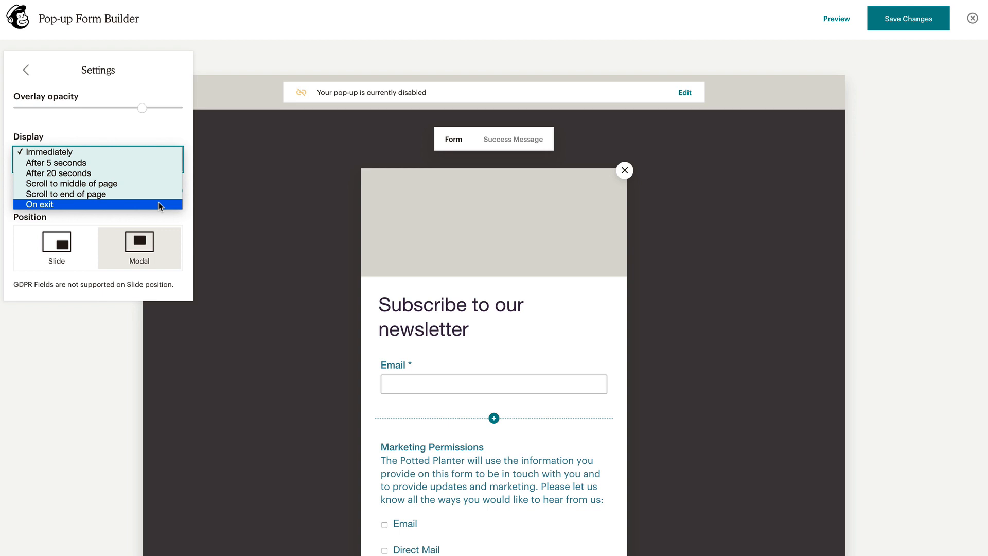
left_click(161, 163)
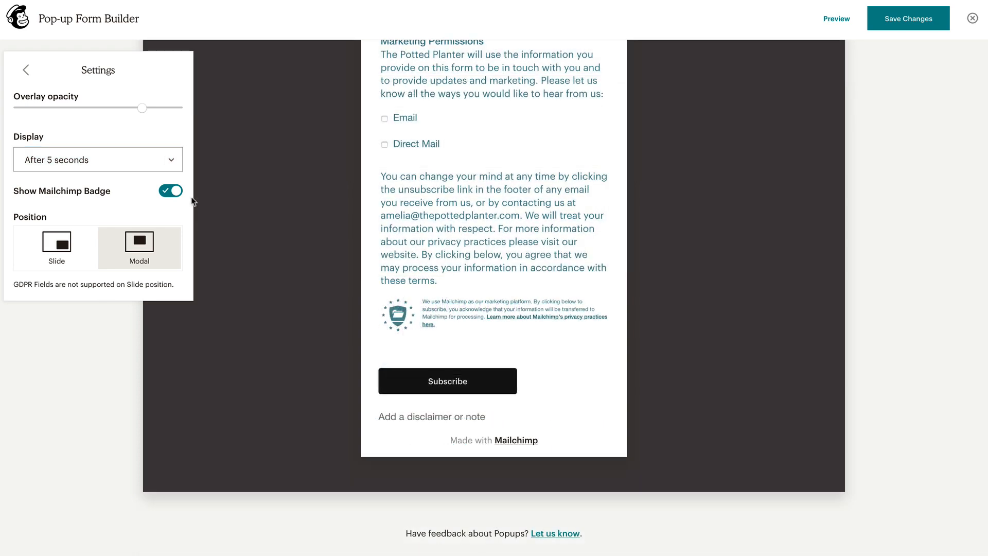
Step: Try hiding the Mailchimp badge and using the Slide position, restoring the badge and the Modal position
left_click(176, 191)
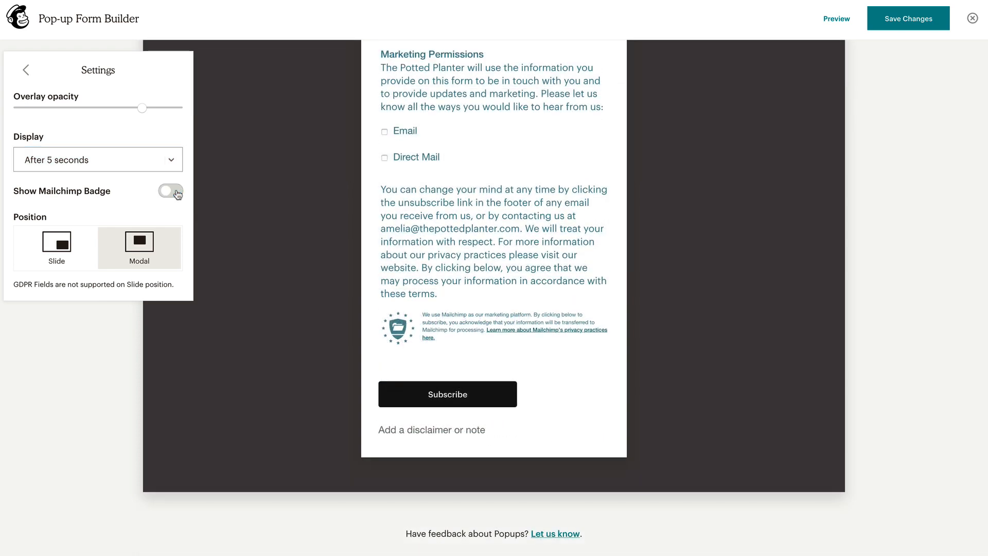
left_click(176, 192)
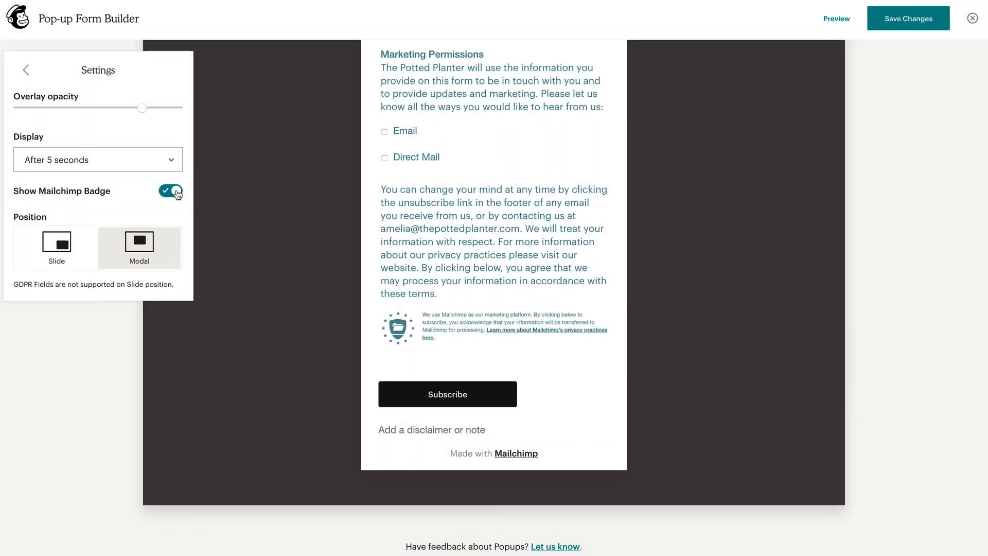
left_click(97, 246)
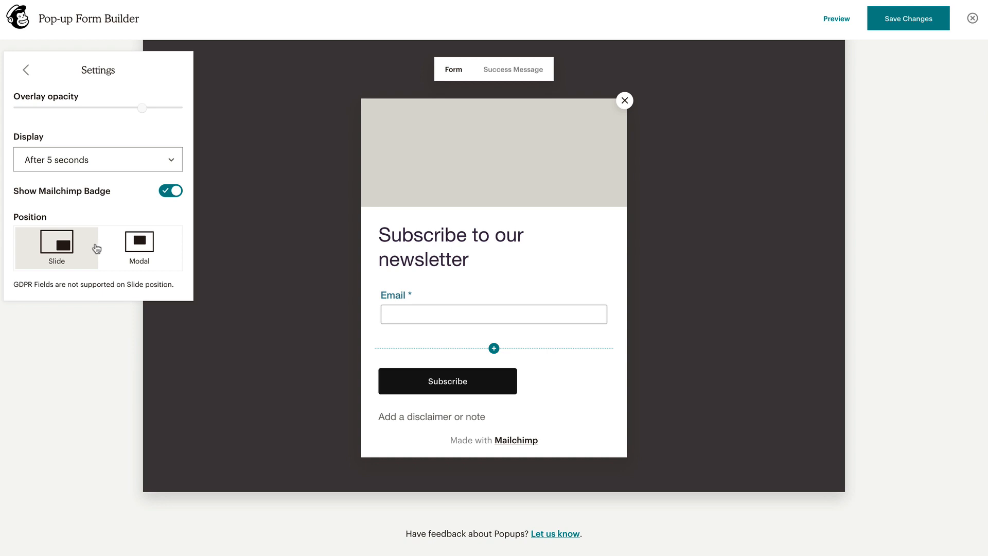
left_click(103, 249)
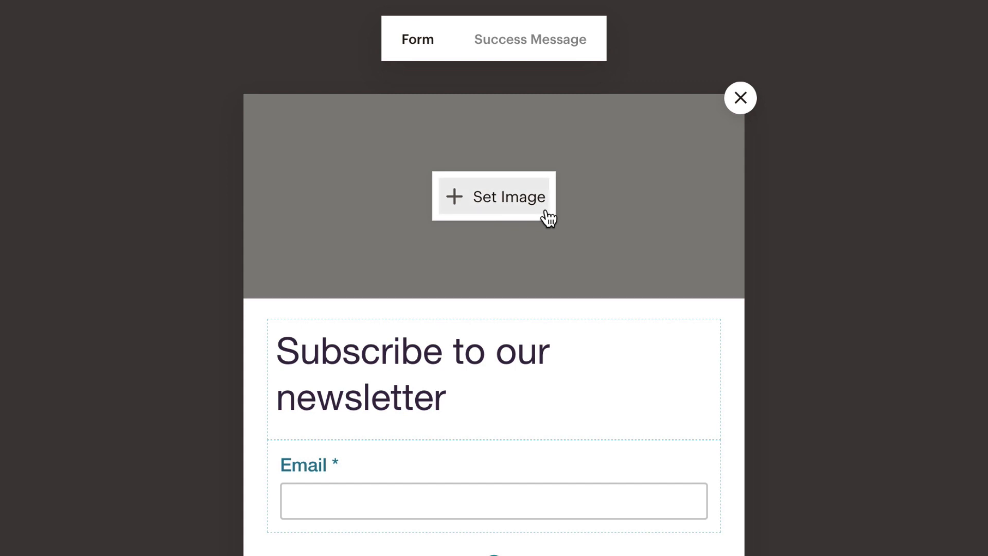
Step: Insert the photo of the potted yellow-and-red-leaved plant on a green background as the form's image
left_click(547, 217)
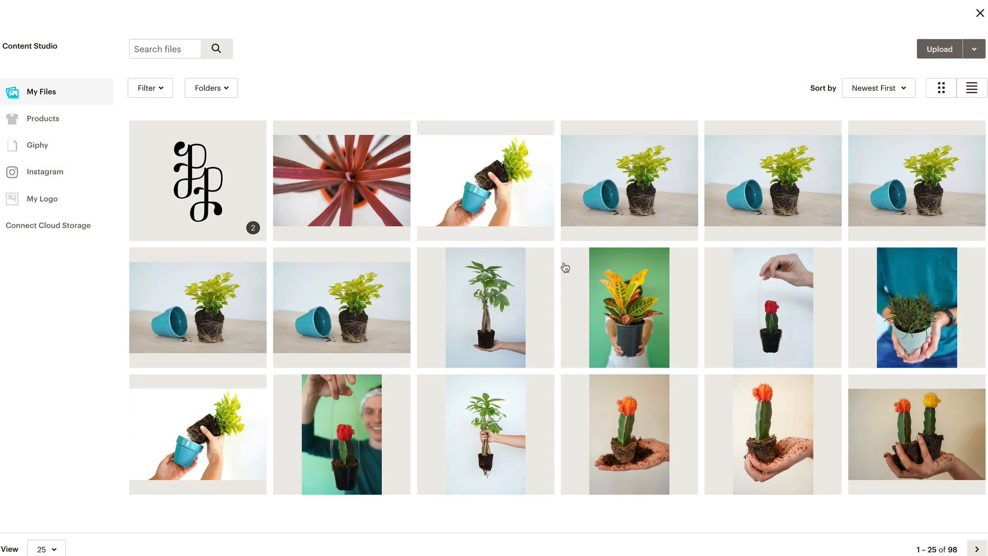
left_click(572, 269)
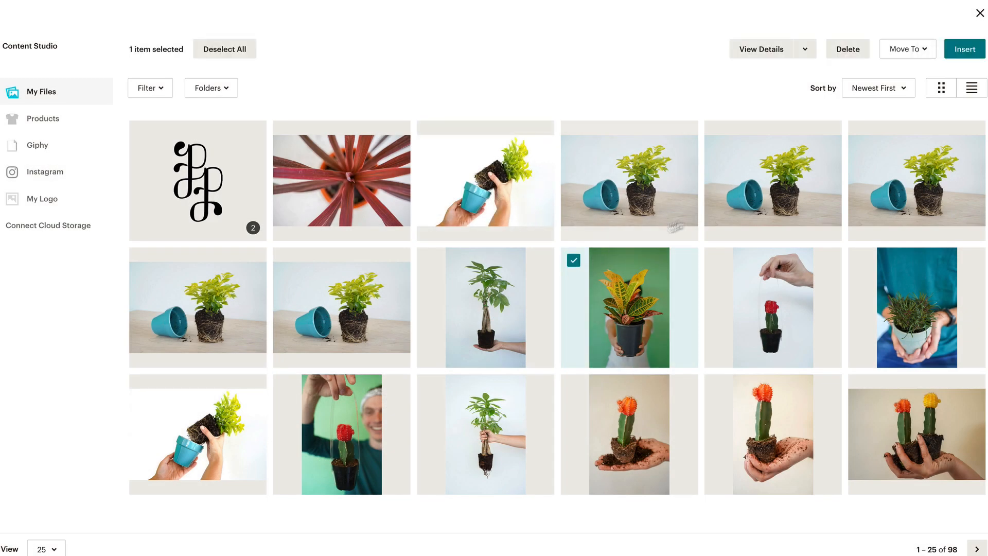
left_click(965, 49)
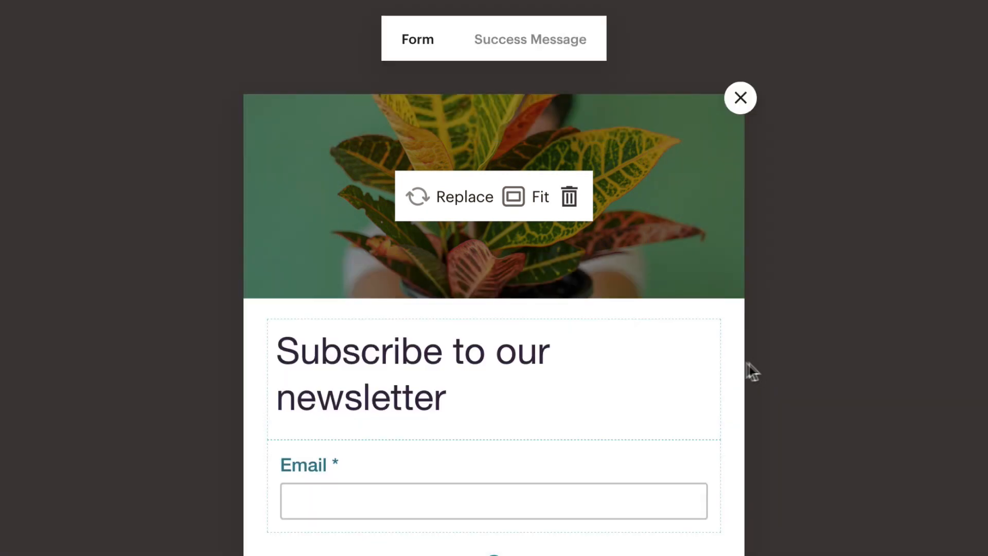
Step: Edit the form heading to read "Subscribe to the Potted Planter newsletter"
left_click(682, 368)
key("BackSpace")
key("BackSpace")
key("BackSpace")
key("BackSpace")
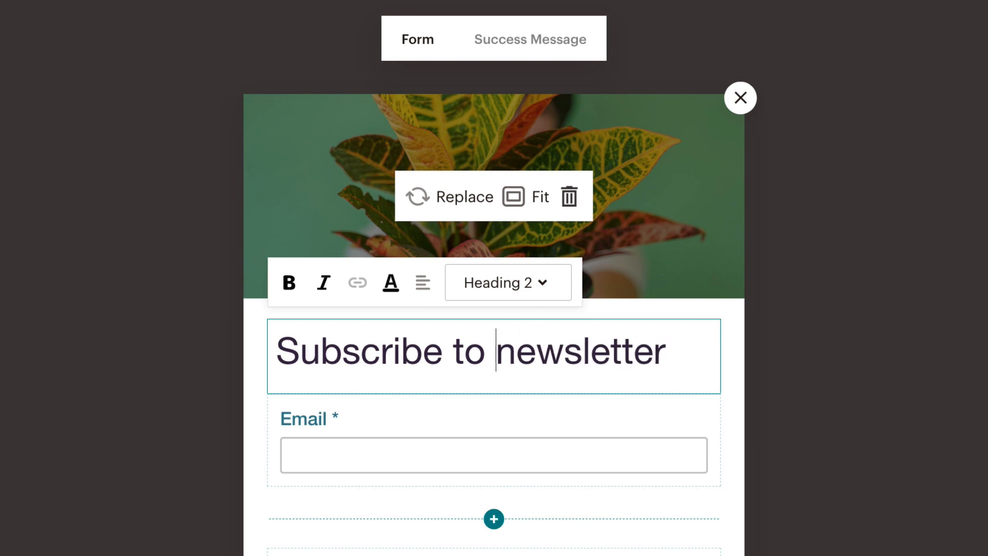
type("the Potted Planter")
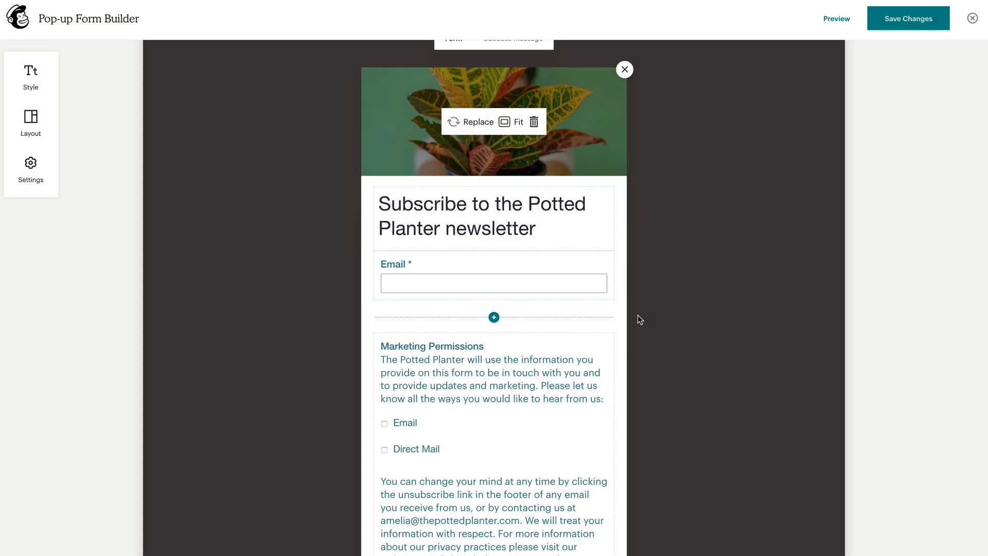
Step: Change the email field's label to "Your Email"
left_click(610, 298)
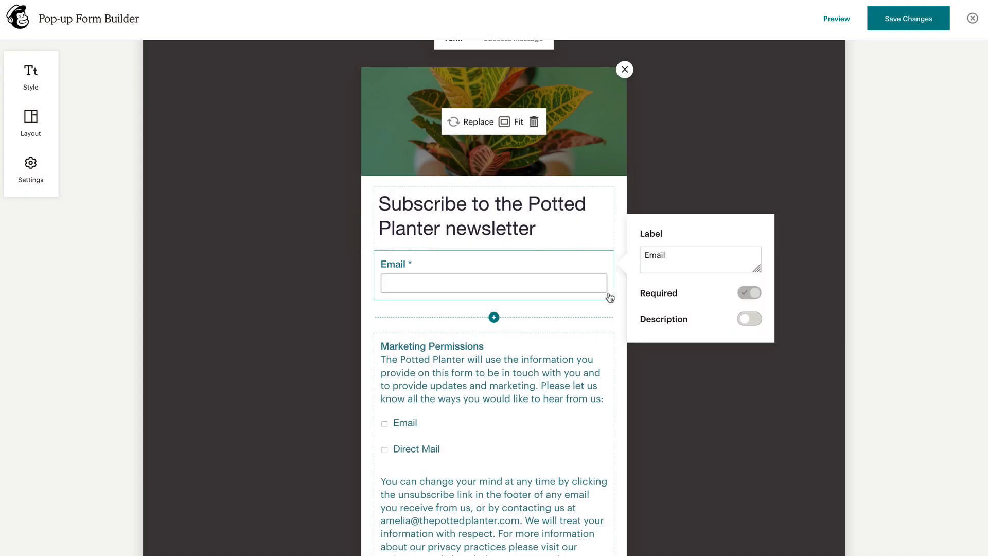
left_click(641, 258)
type("Your")
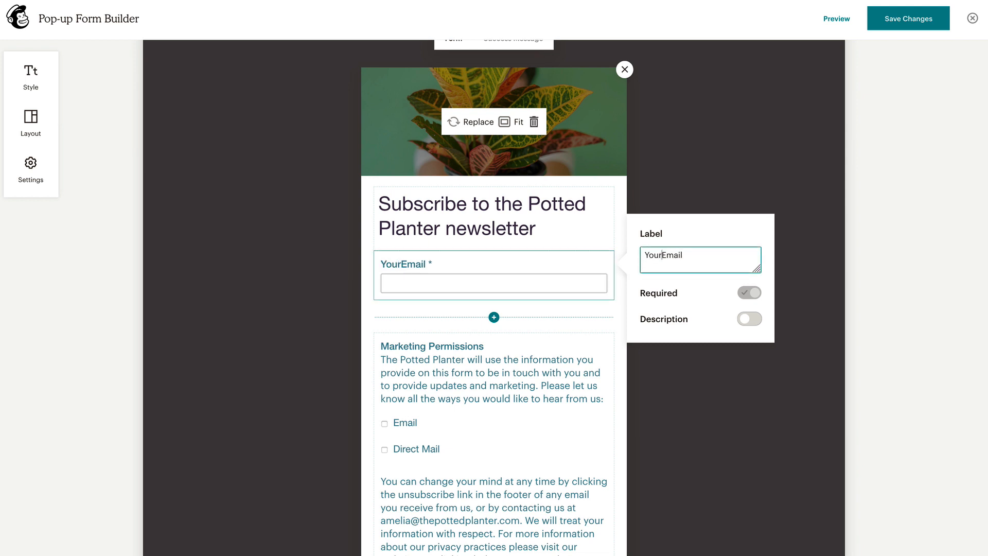
left_click(712, 294)
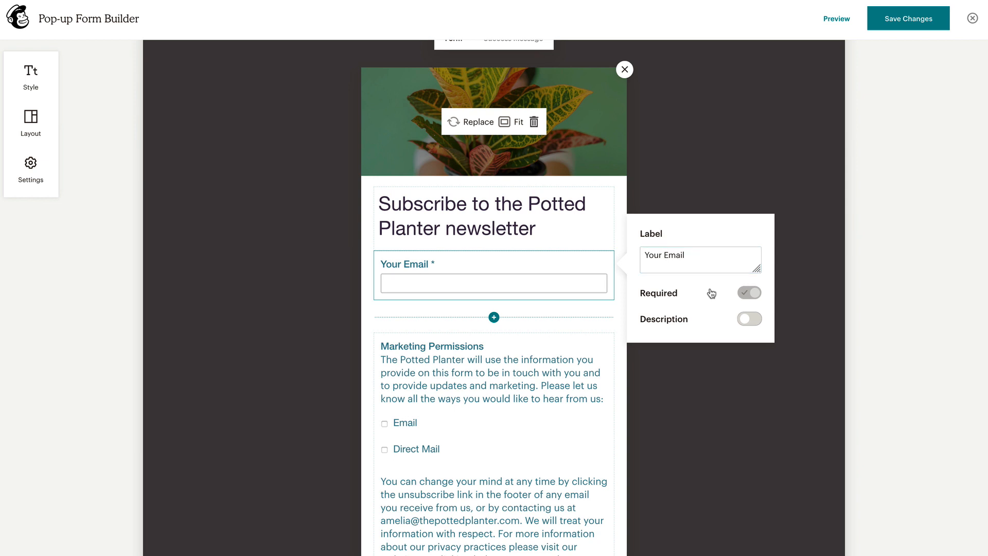
Step: Enable a description for the email field reading "Your Email will not be used without your permission!"
left_click(746, 320)
left_click(745, 346)
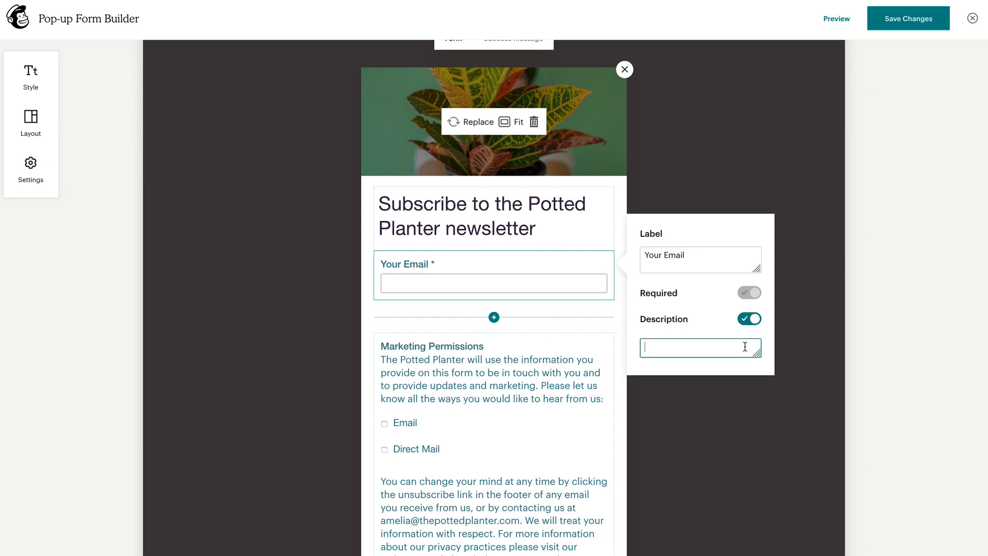
type("Your Email will not be used without your permission!")
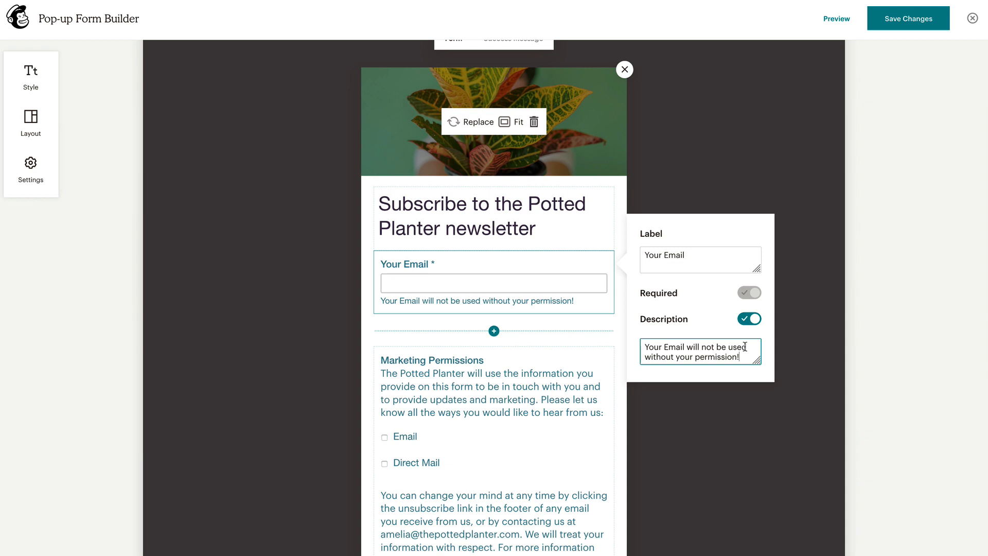
left_click(749, 395)
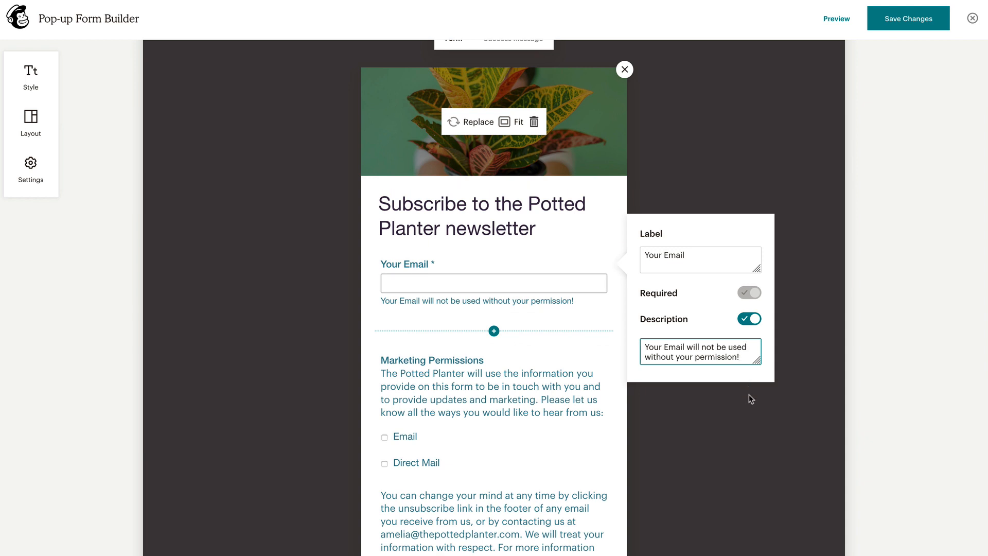
Step: Add First Name and Phone merge fields to the form below the email field
left_click(568, 343)
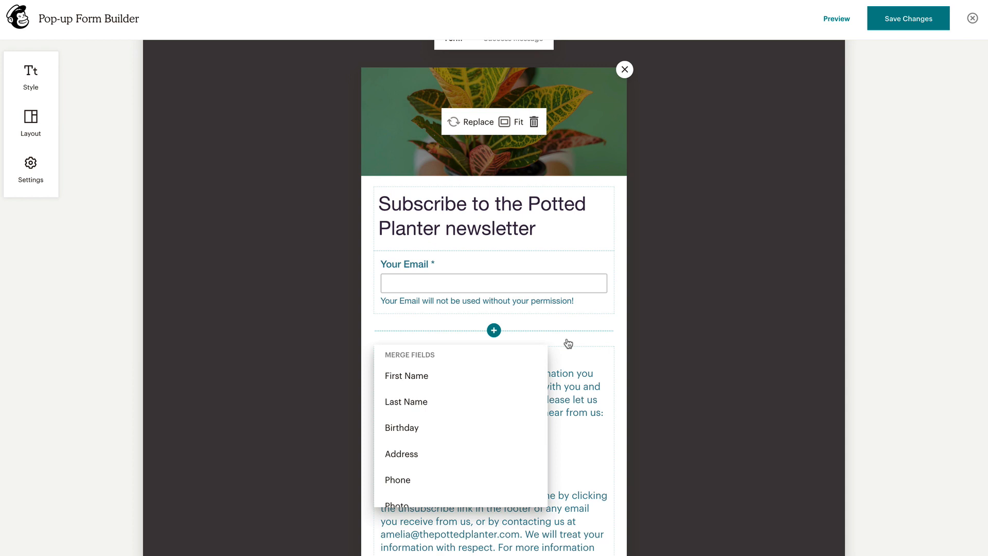
left_click(525, 375)
left_click(517, 387)
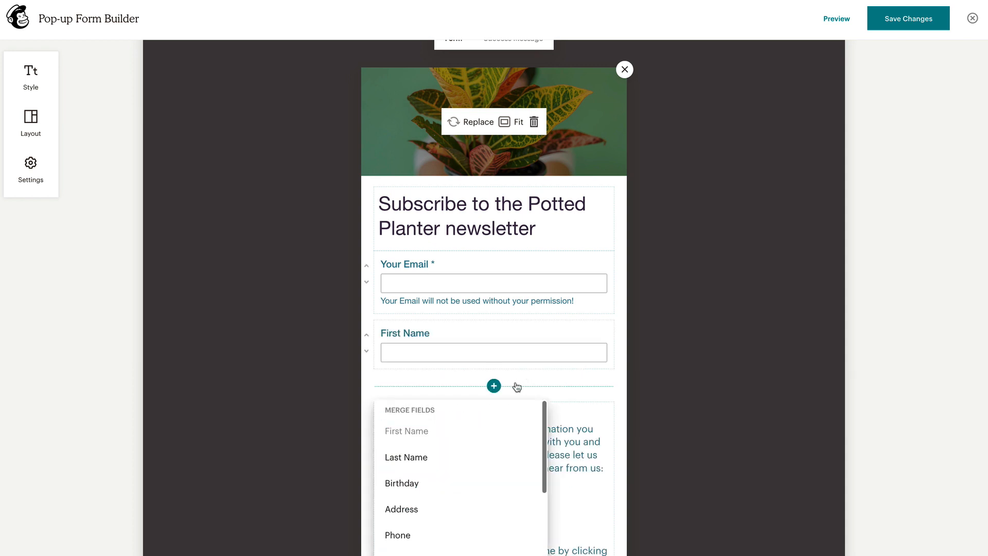
left_click(485, 533)
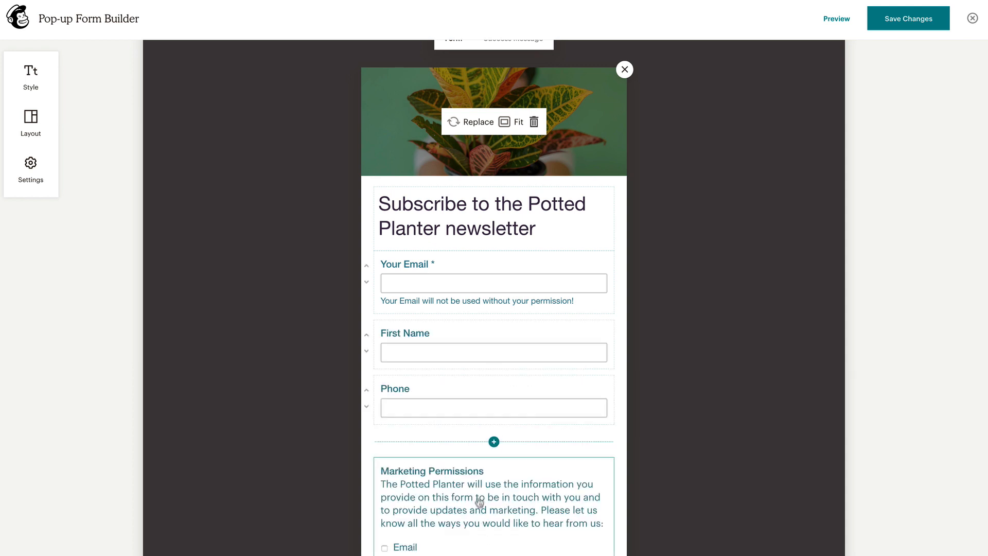
Step: Relabel the first name field "Your First Name", make it required, and add the description "Please tell us your name!"
left_click(470, 359)
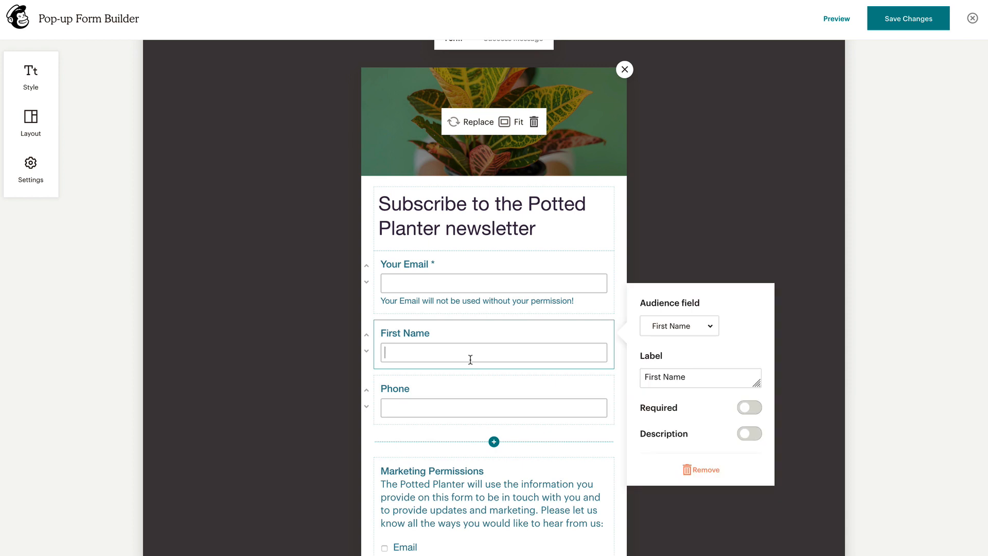
left_click(643, 374)
type("Your")
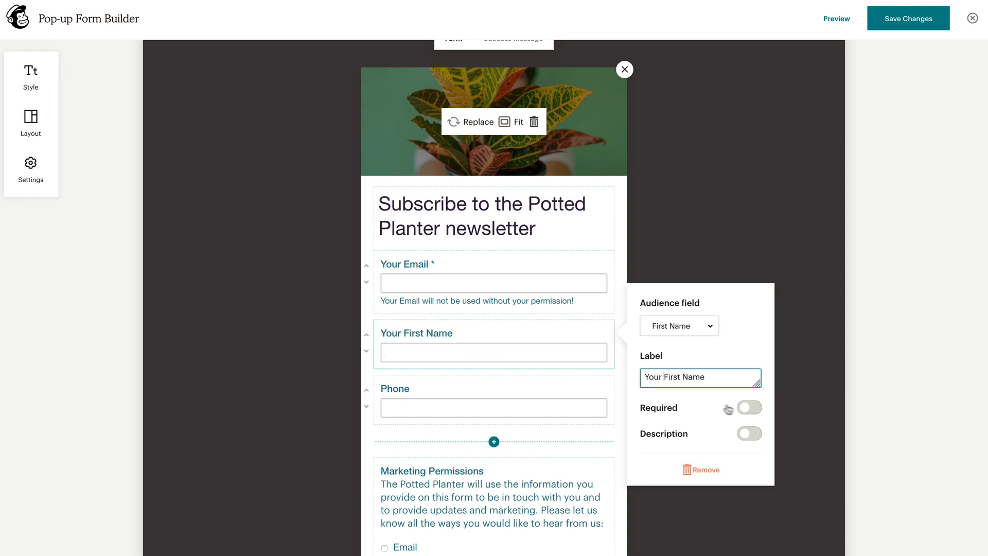
left_click(741, 412)
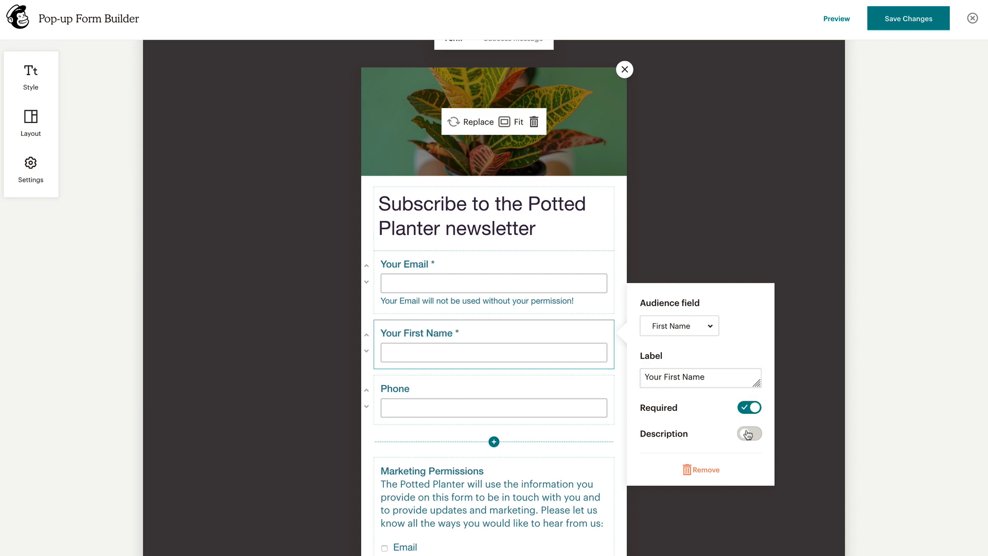
left_click(748, 434)
left_click(736, 458)
type("Please tell us your name!")
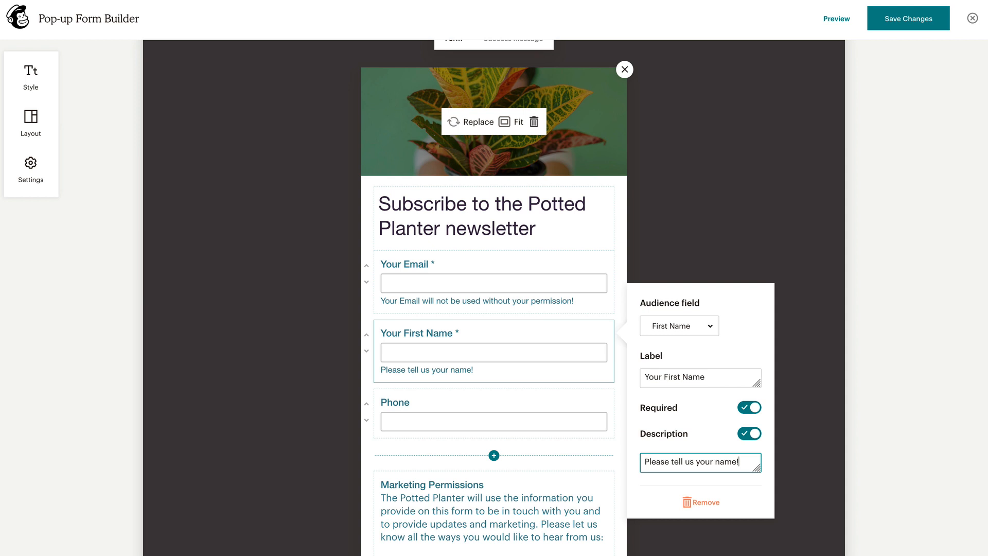
Step: Remove the first name field and try the phone field above the email field, restoring the original order
left_click(772, 487)
left_click(722, 507)
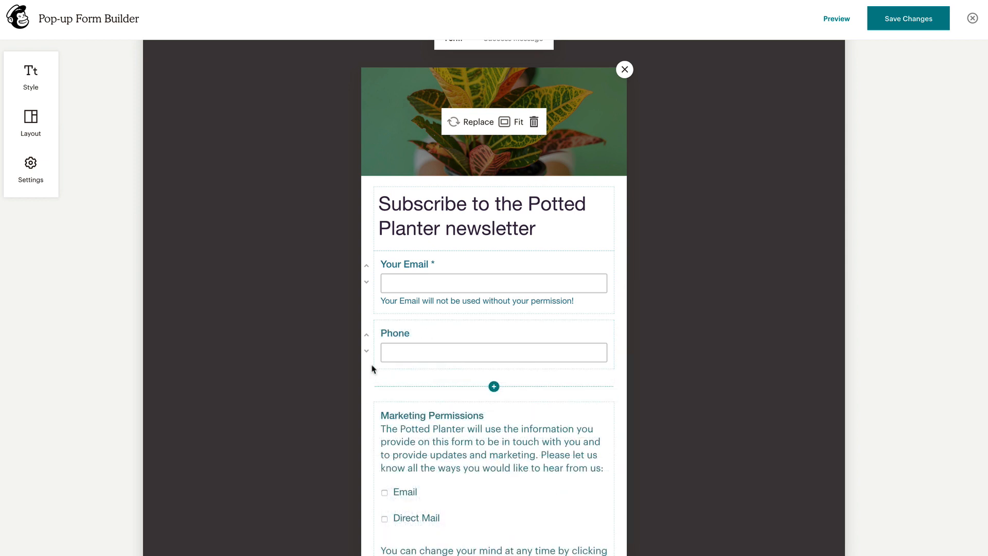
left_click(367, 336)
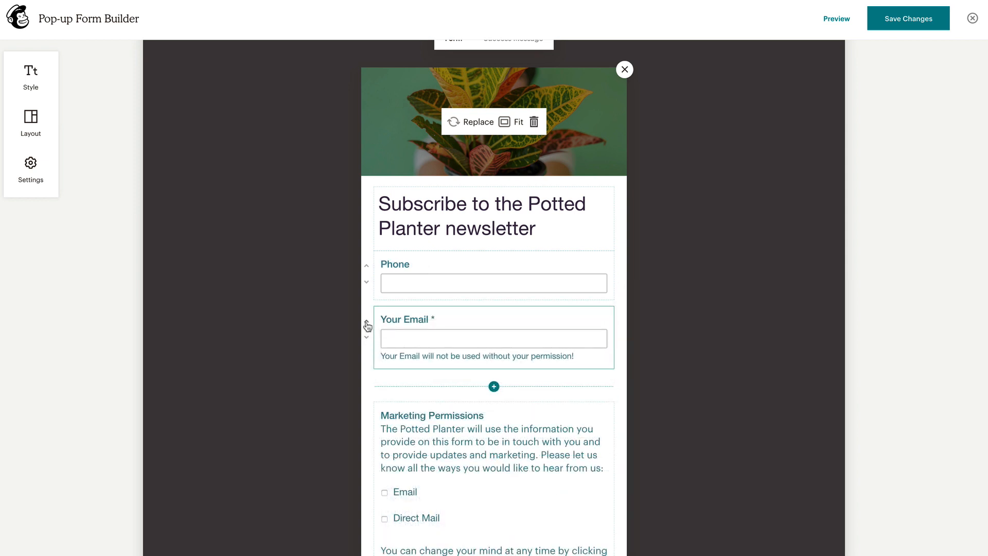
left_click(367, 322)
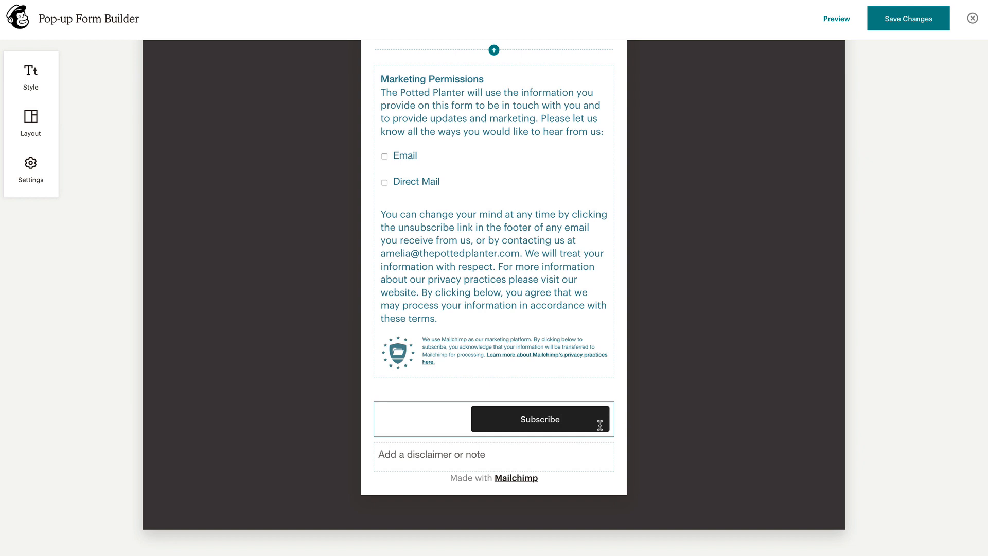
Step: Left-align the Subscribe button and set its background colour to 70a9a1
left_click(468, 388)
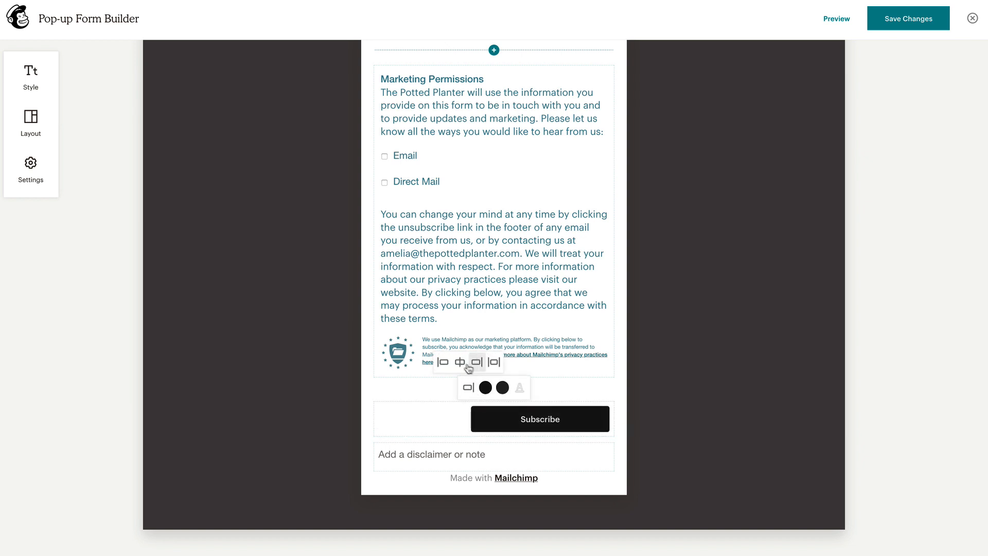
left_click(460, 362)
left_click(442, 361)
left_click(486, 387)
triple_click(448, 314)
type("70a9a1")
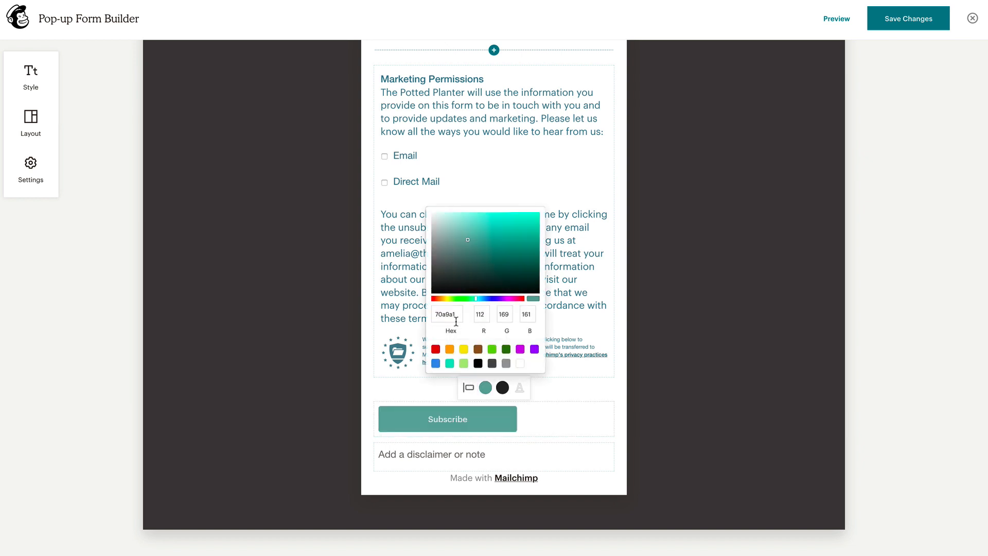
Step: Set the Subscribe button's secondary colour to white and its text colour to black (000000)
left_click(503, 387)
left_click(503, 388)
triple_click(478, 316)
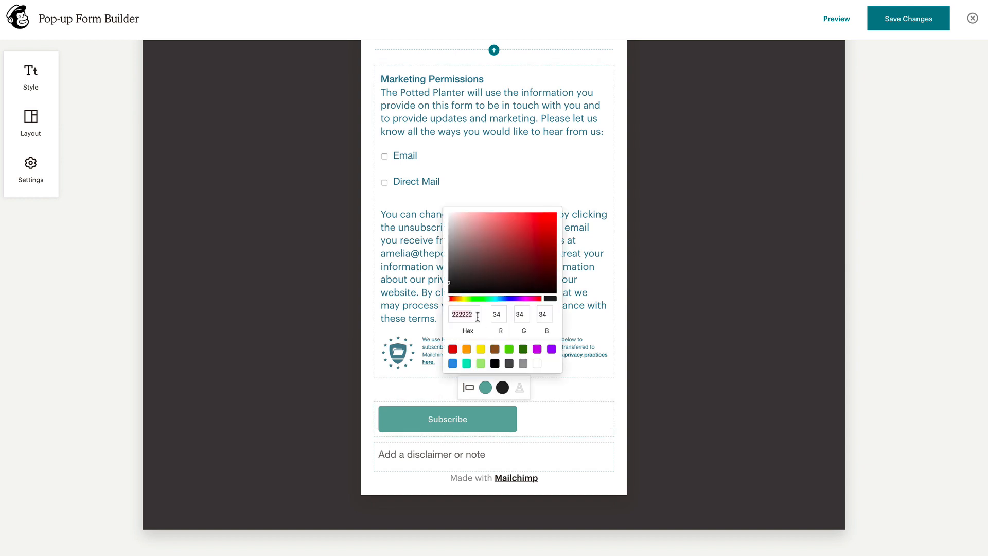
left_click(520, 387)
left_click(512, 363)
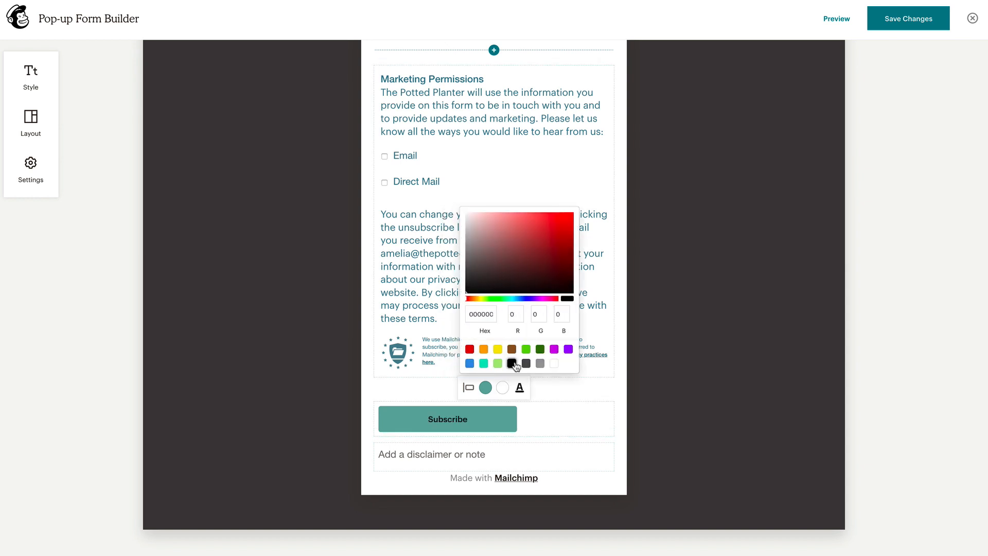
left_click(560, 395)
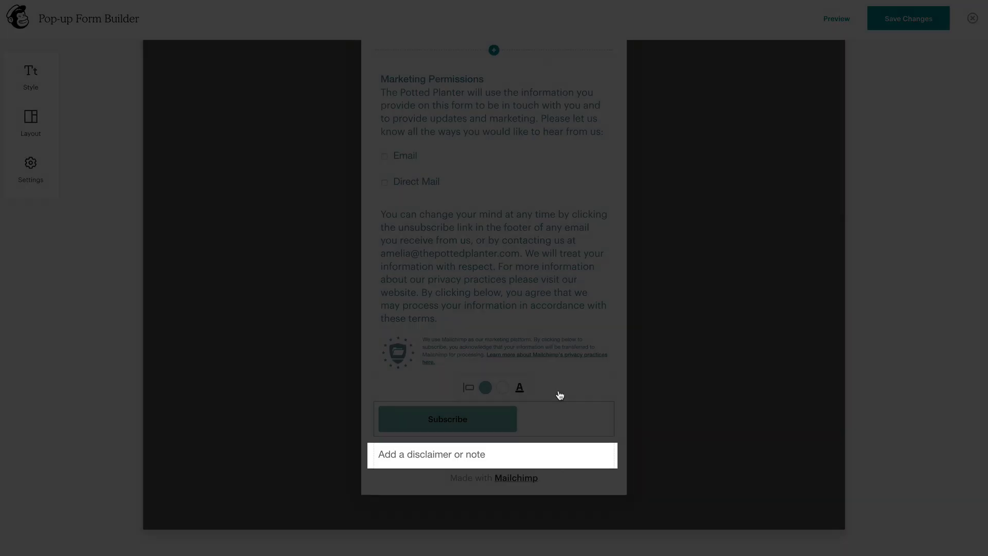
Step: Extend the success message with "to The Potted Planter! We’ll send you a 30% off discount code for your first purchase!"
scroll(544, 164, "up", 10)
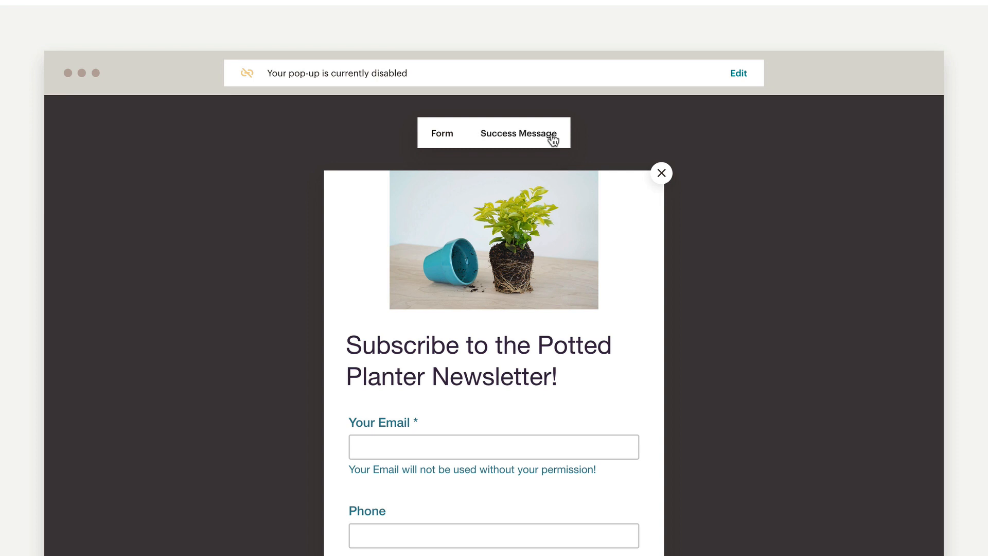
left_click(553, 137)
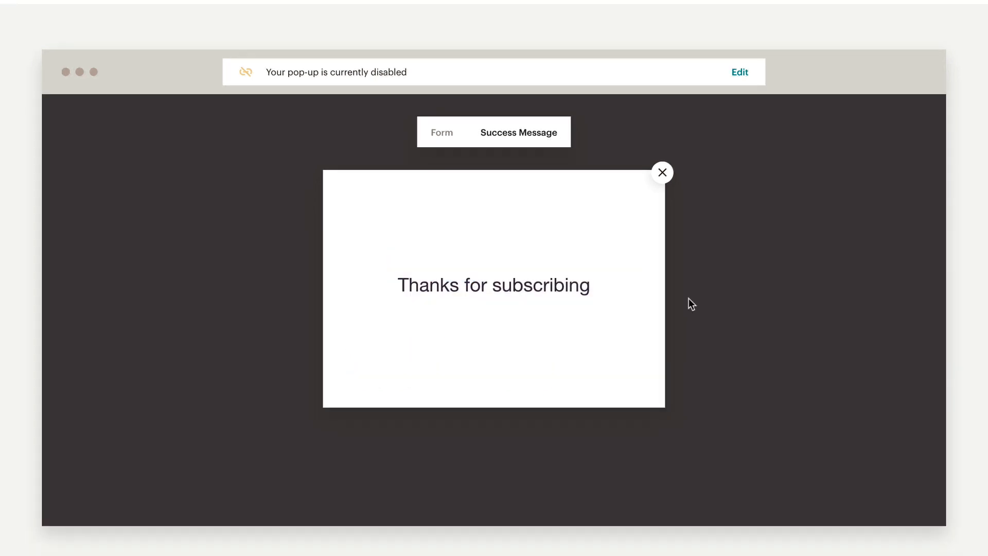
left_click(638, 298)
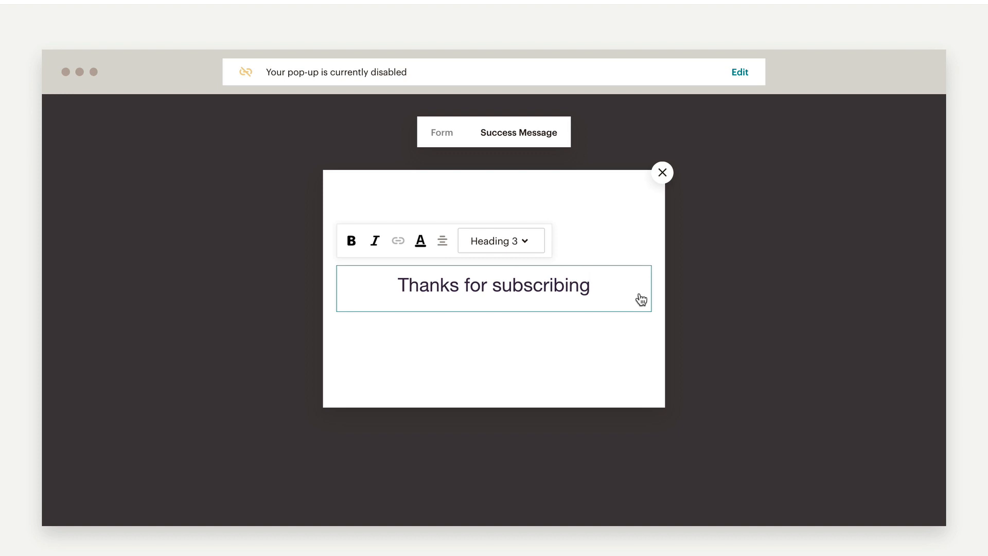
type("to The Potted Planter! We’ll send you a 30% off discount code for your first purchase!")
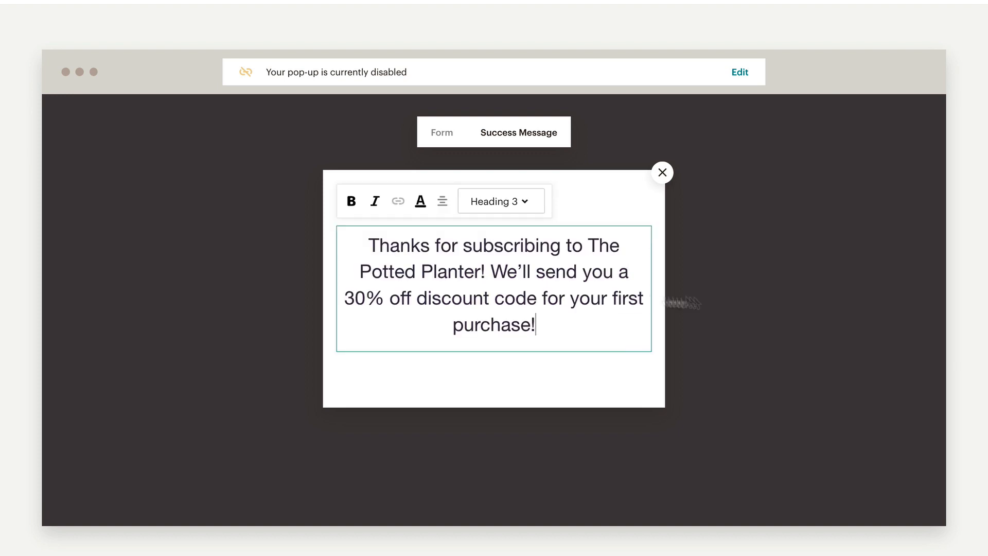
left_click(869, 304)
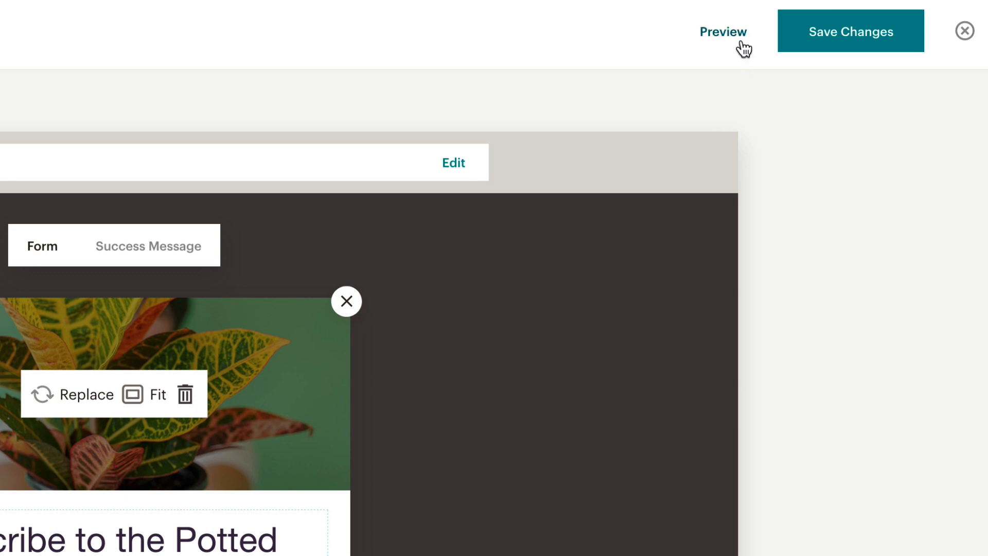
Step: Preview the pop-up form in its desktop and mobile versions
left_click(742, 43)
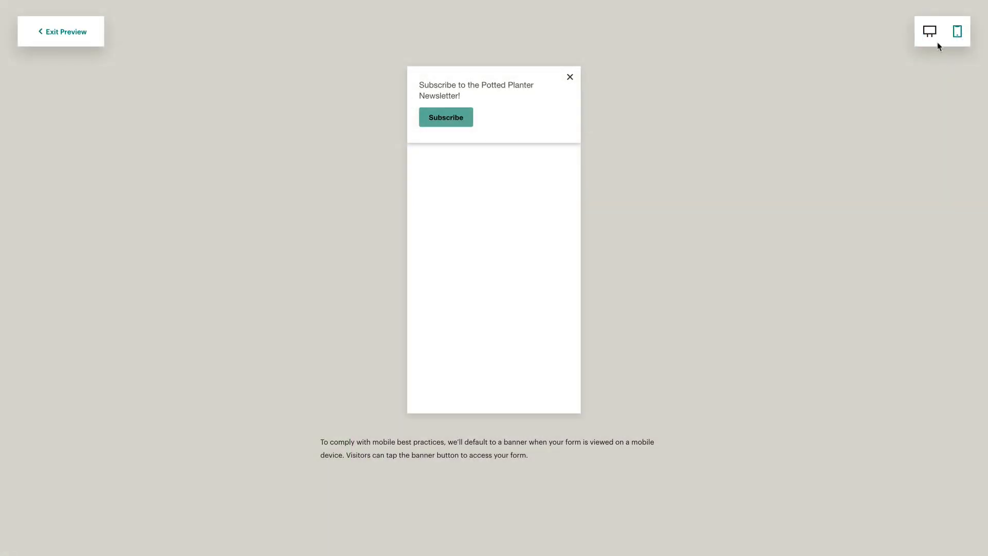
left_click(937, 40)
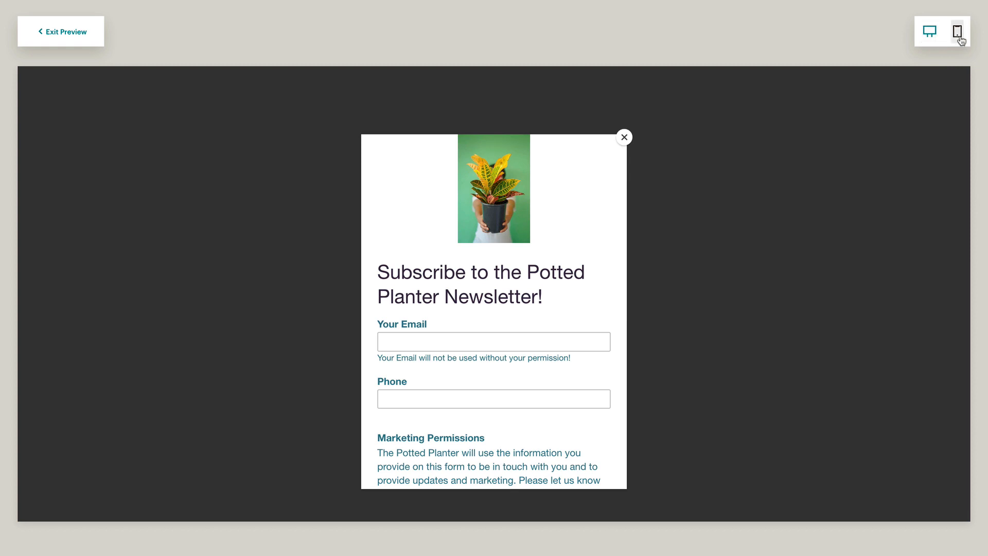
left_click(960, 38)
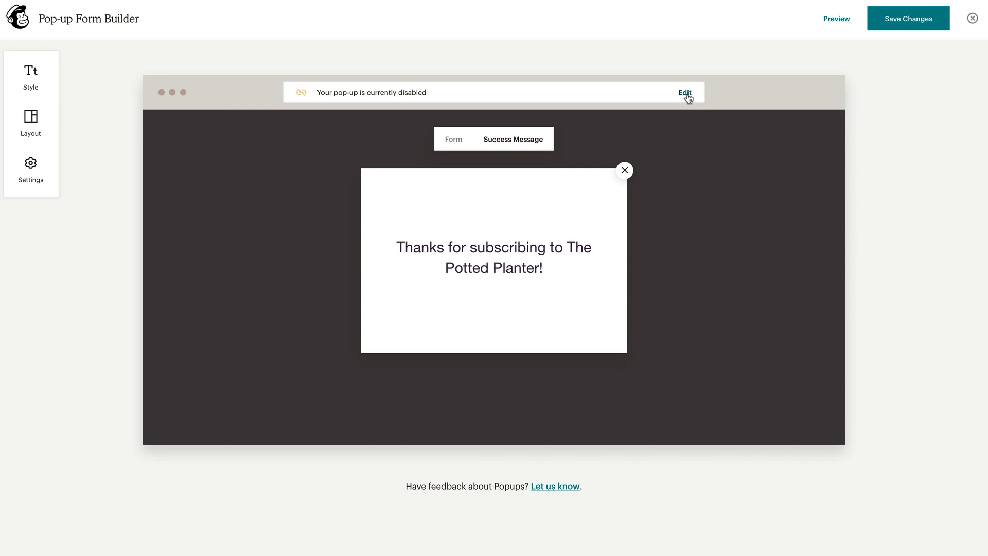
Step: Enable the pop-up on the connected site ThePottedPlanter
left_click(686, 94)
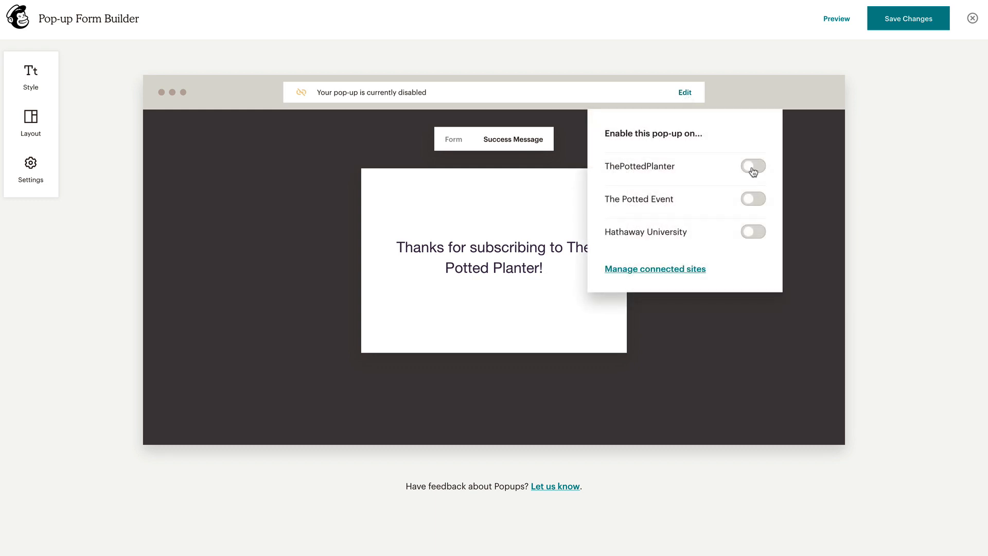
left_click(753, 170)
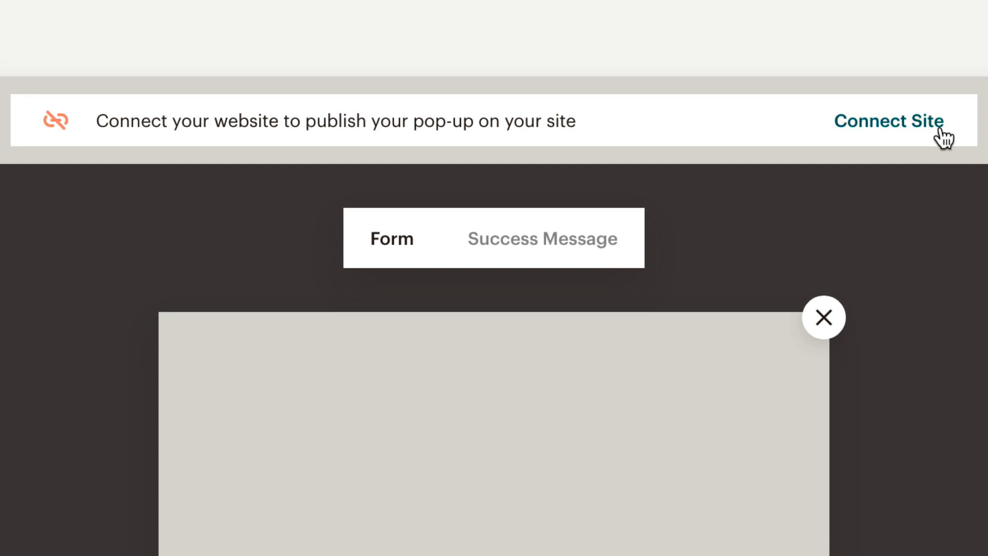
left_click(942, 135)
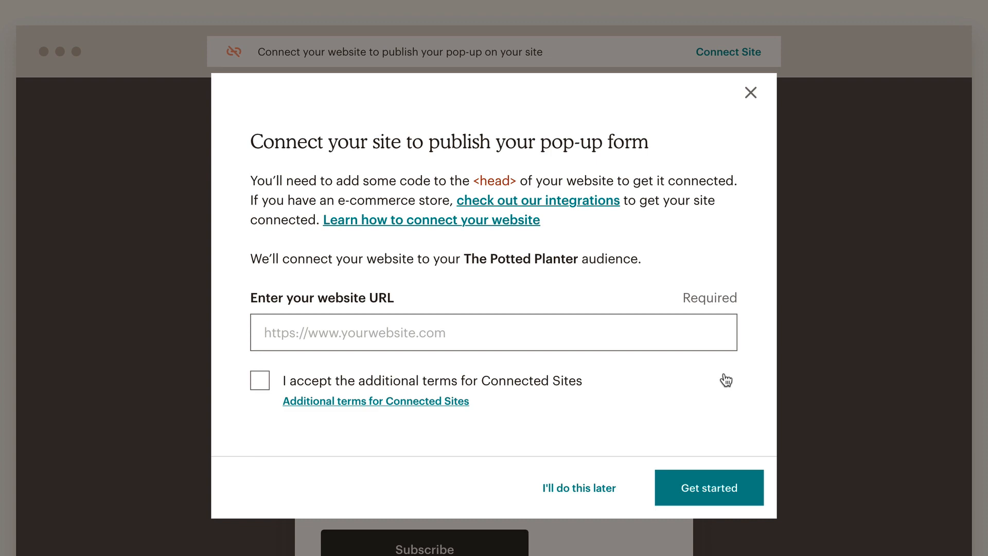
left_click(715, 345)
type("www.thepottedplanter.com")
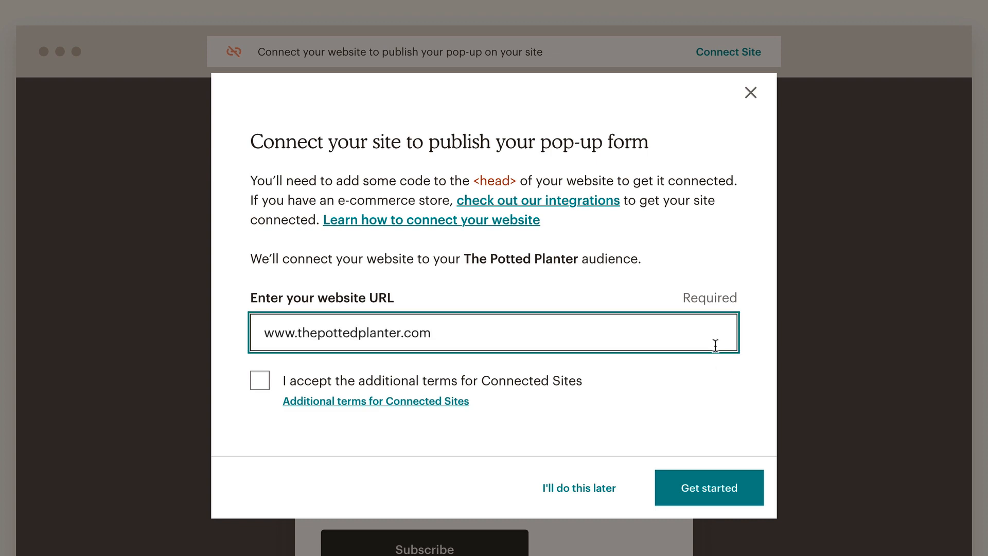
key("Tab")
key("space")
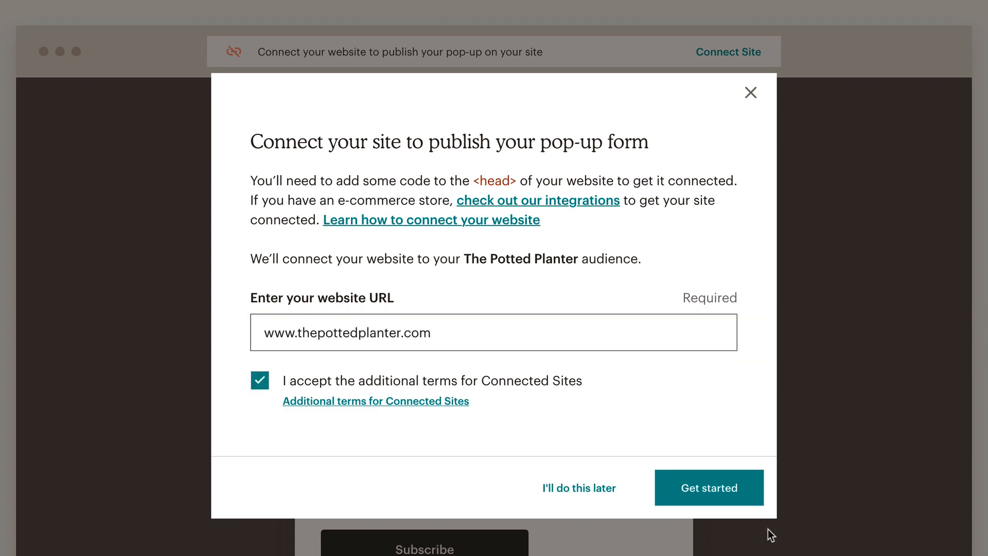
left_click(758, 501)
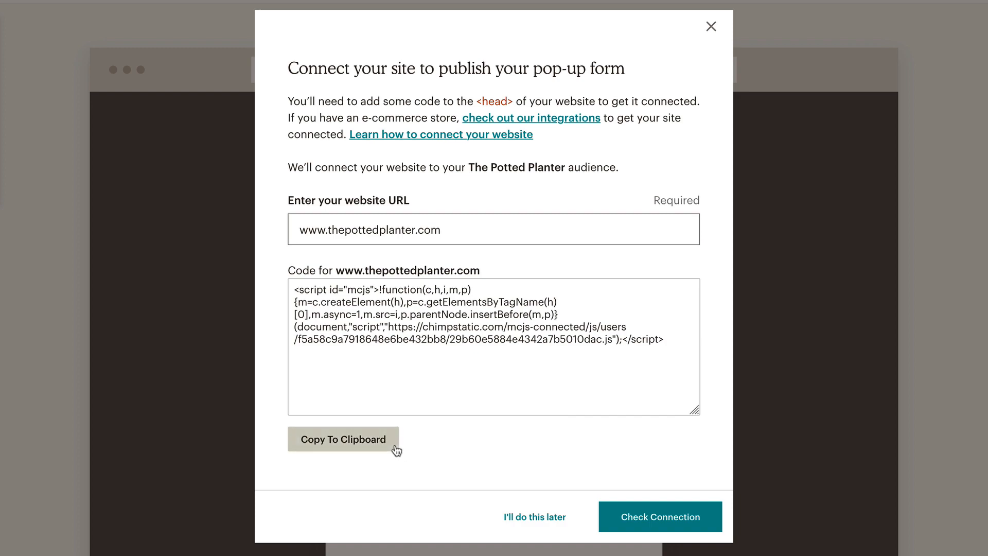
Step: Copy the site's connection code, switch to the website editor, and clear the existing code from the HTML element's settings
left_click(396, 450)
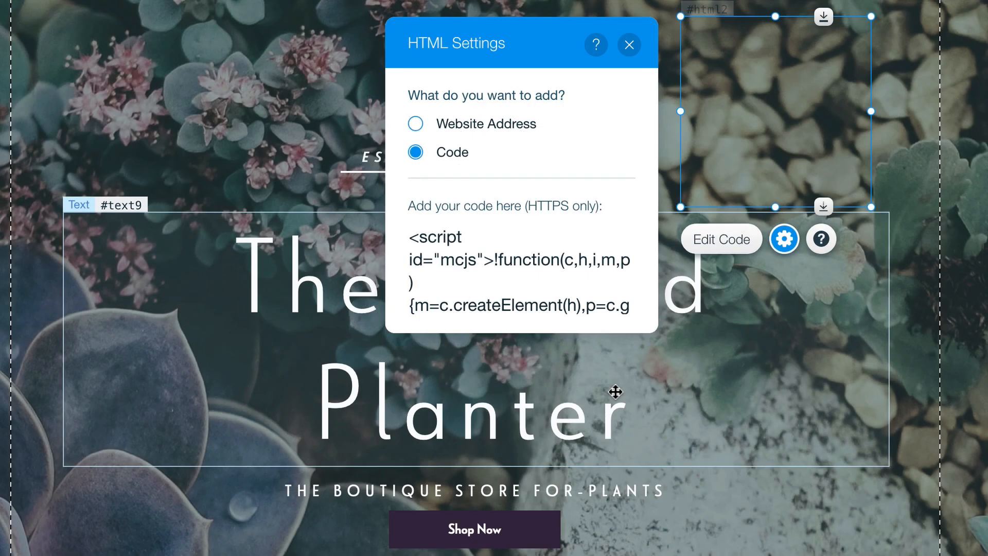
left_click(585, 311)
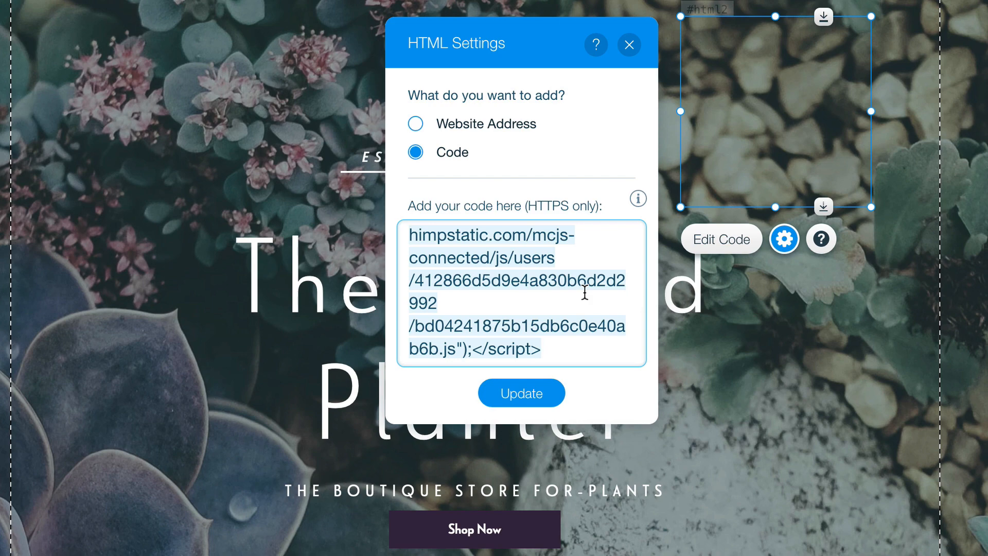
key("BackSpace")
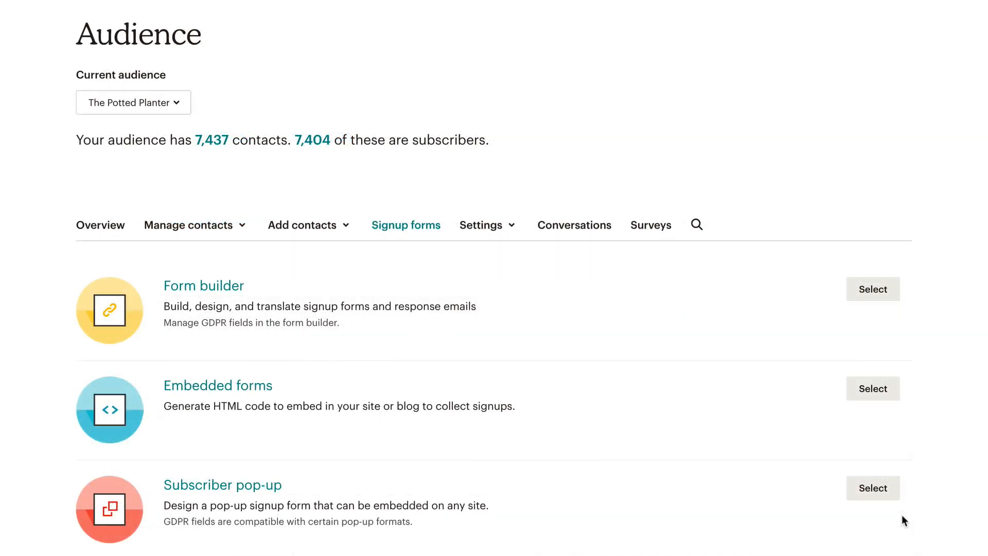
Step: Open the subscriber pop-up from The Potted Planter's signup forms, then save and publish it
left_click(898, 500)
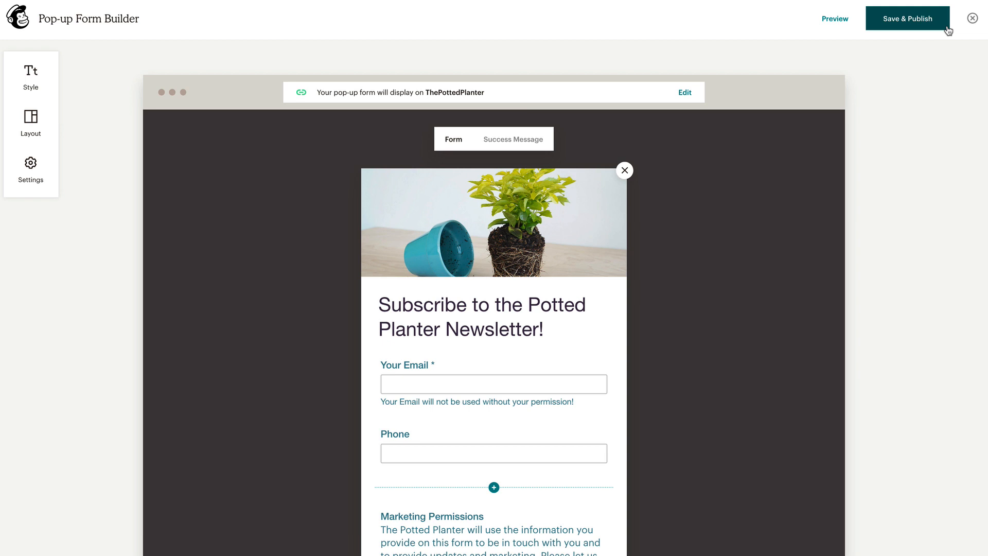
left_click(947, 28)
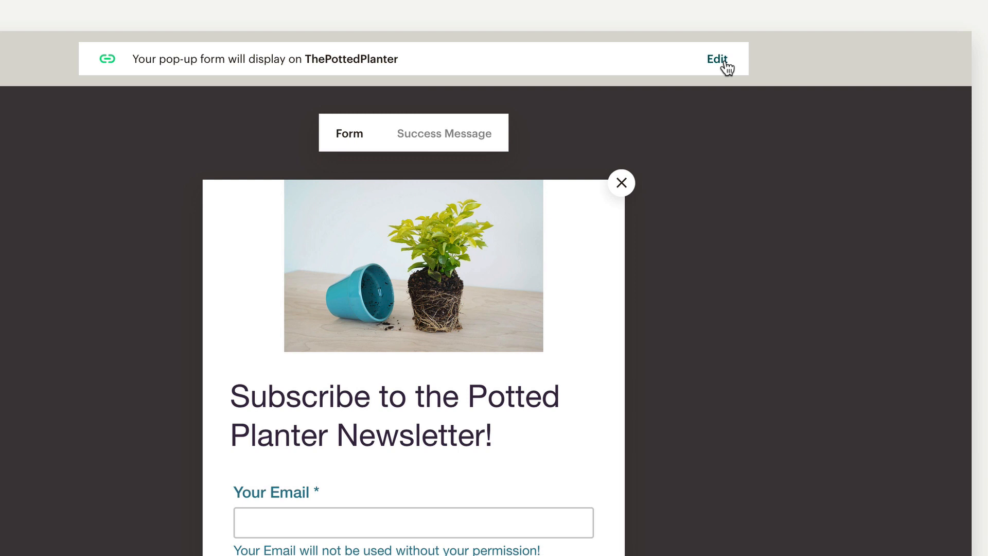
Step: Disable the published pop-up on the connected site ThePottedPlanter
left_click(723, 61)
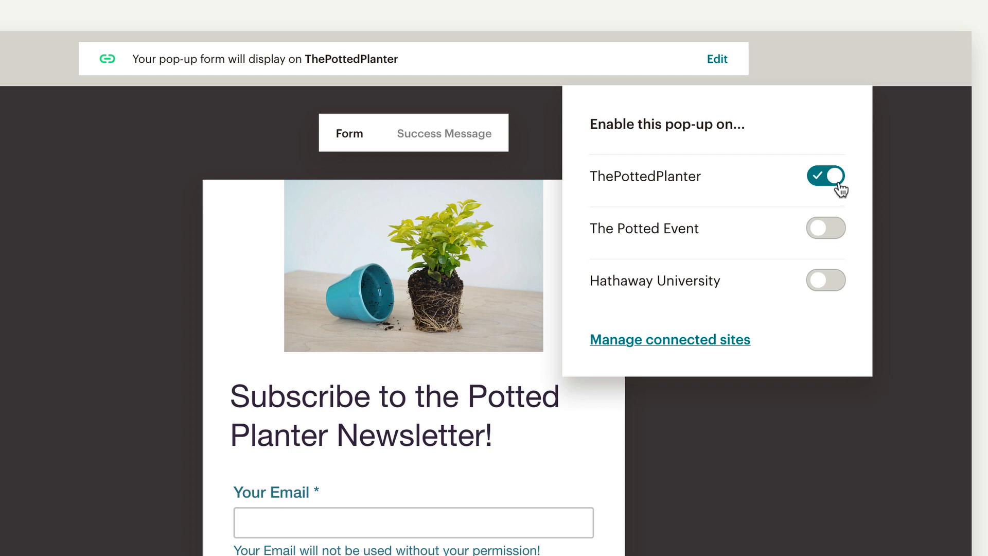
left_click(838, 183)
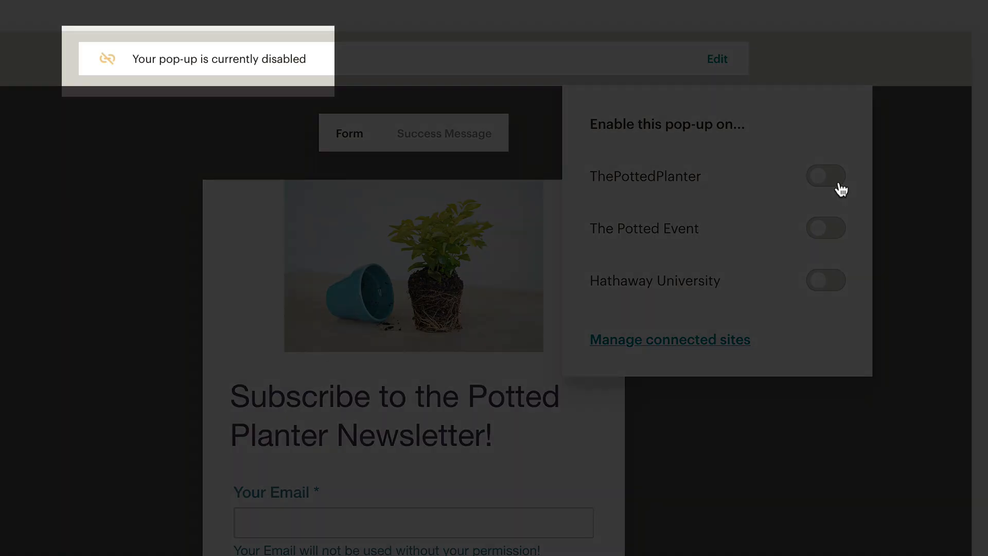